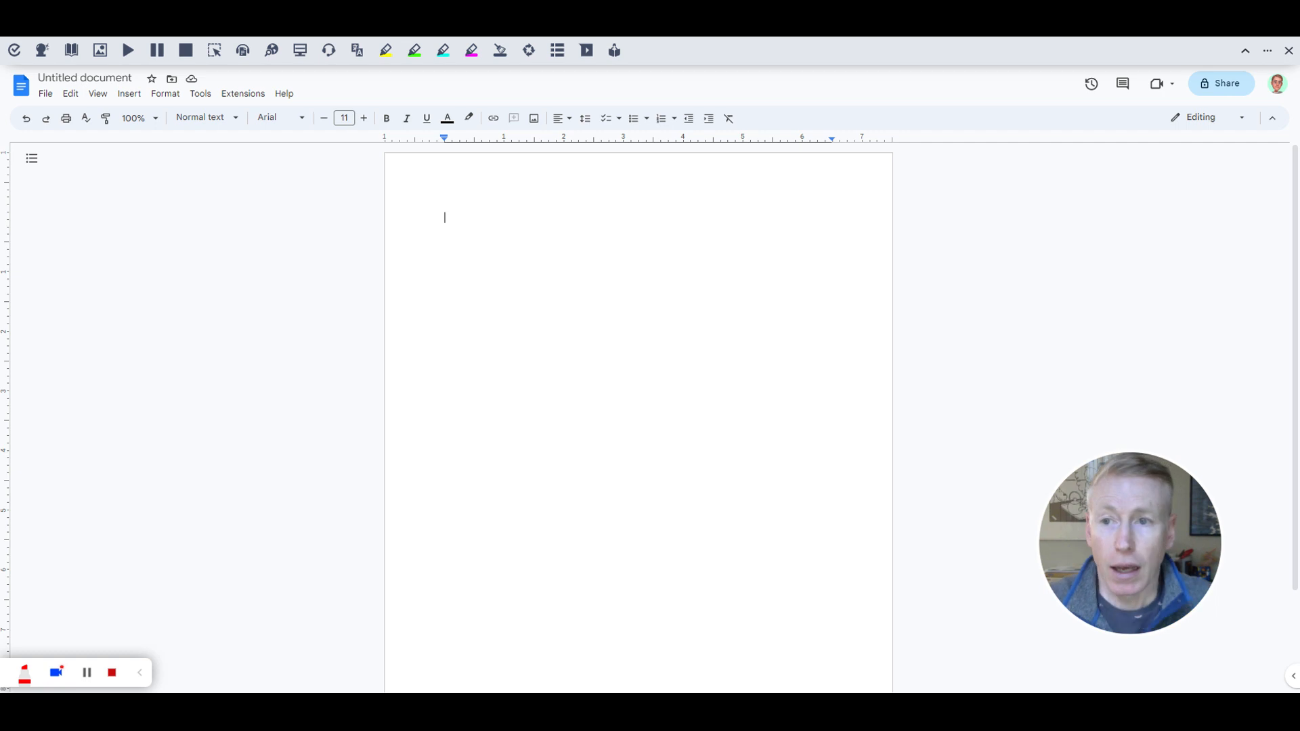
Turn on word prediction and write "The Prediction tool can be used" at the start of the document
left_click(1246, 53)
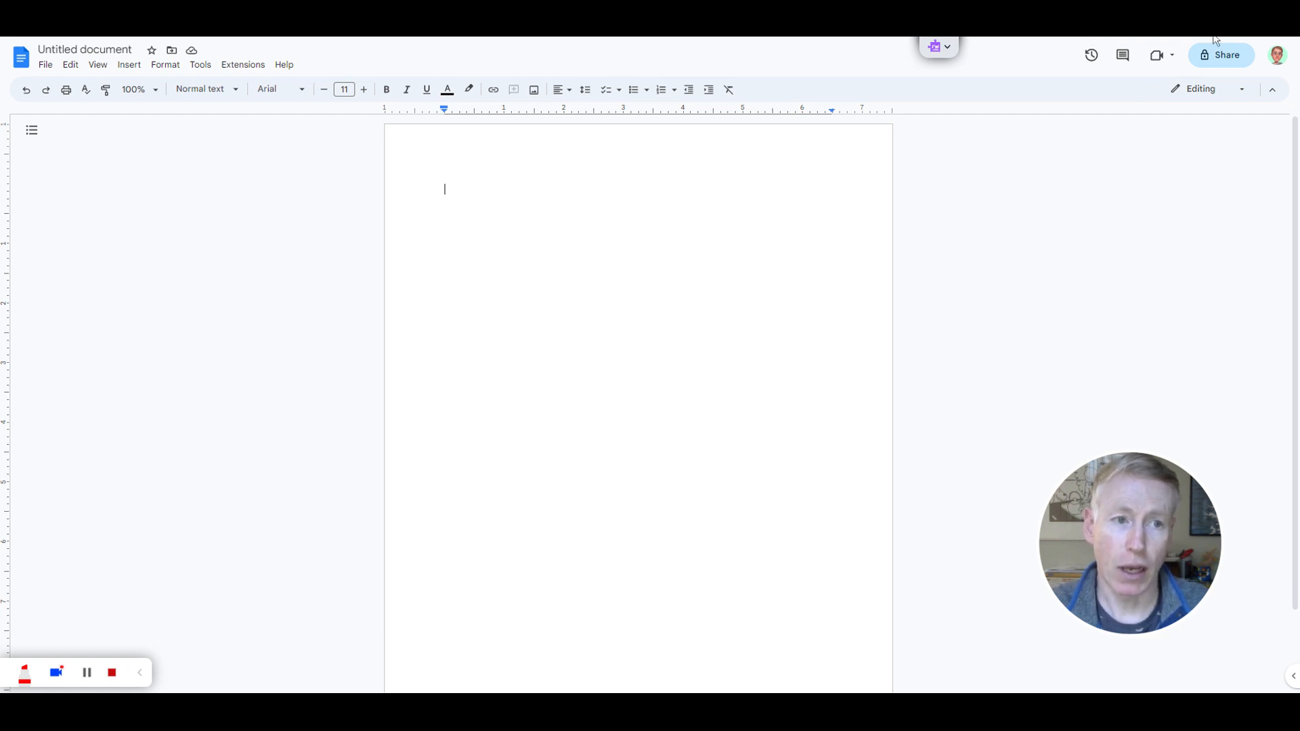
left_click(948, 51)
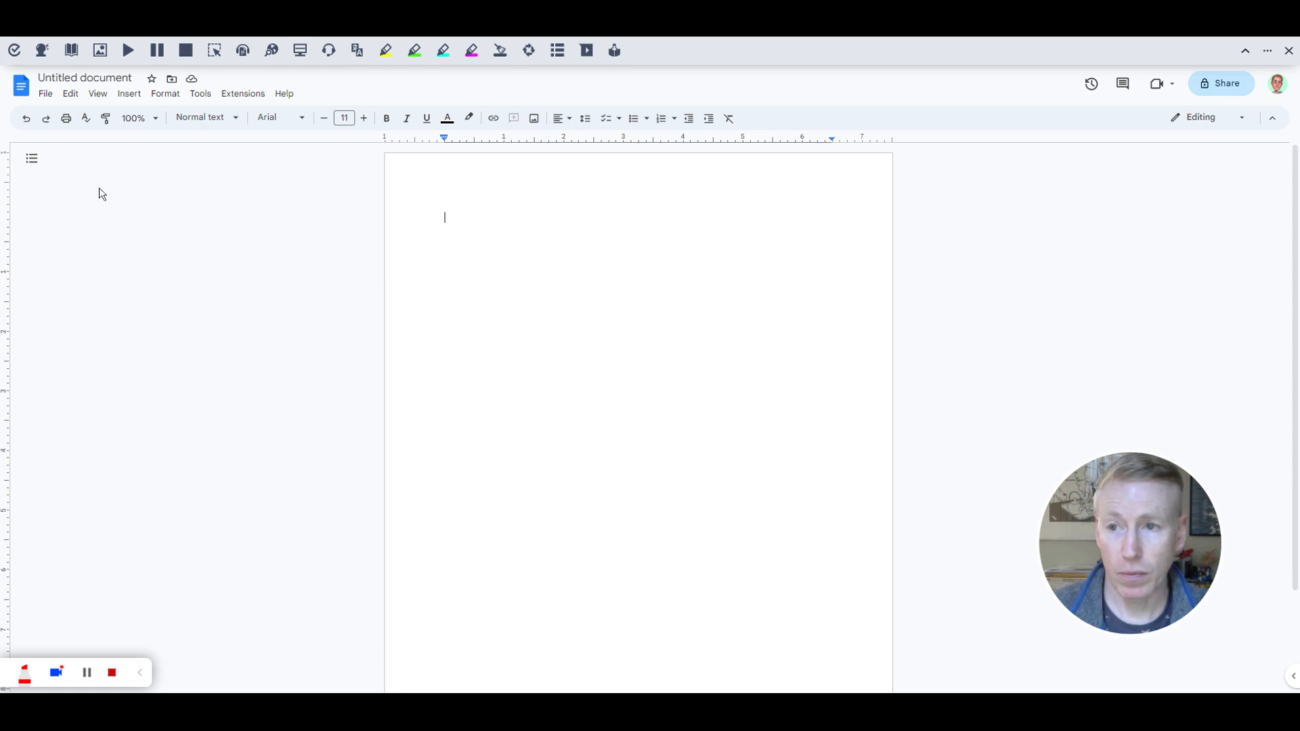
left_click(40, 54)
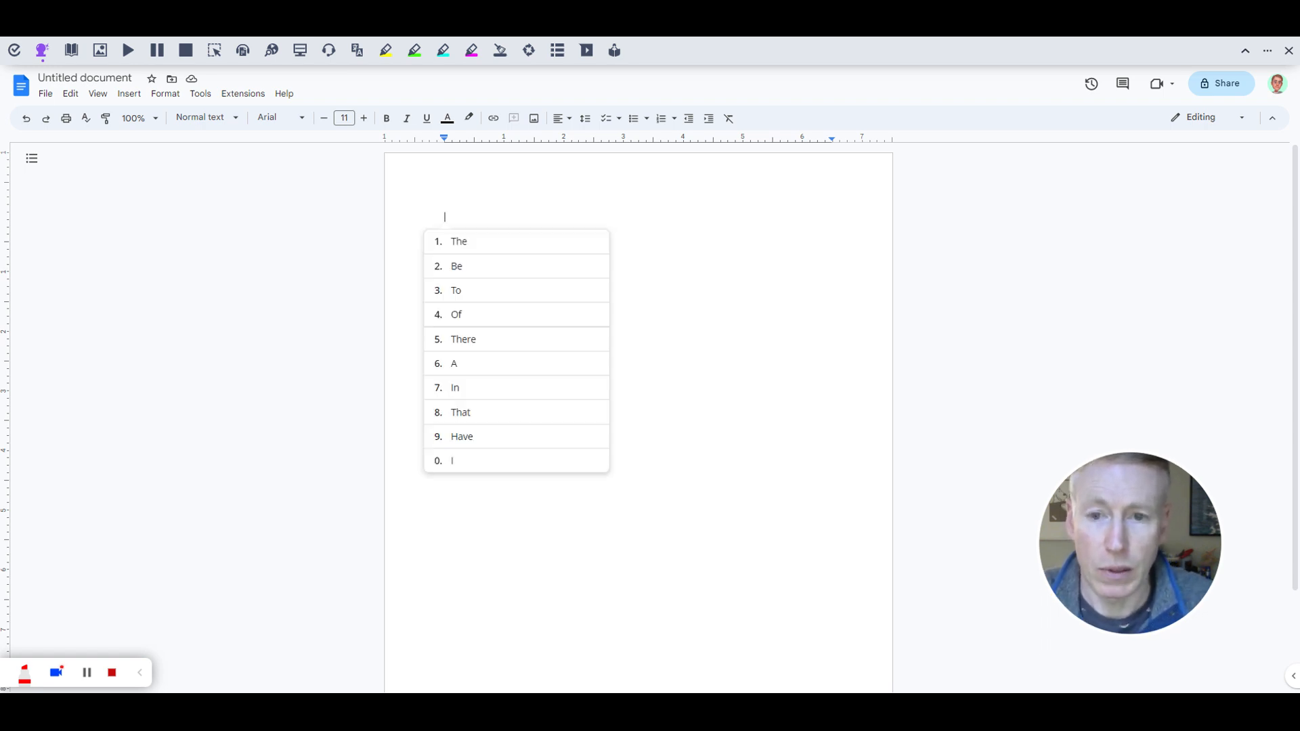
type("The Pr")
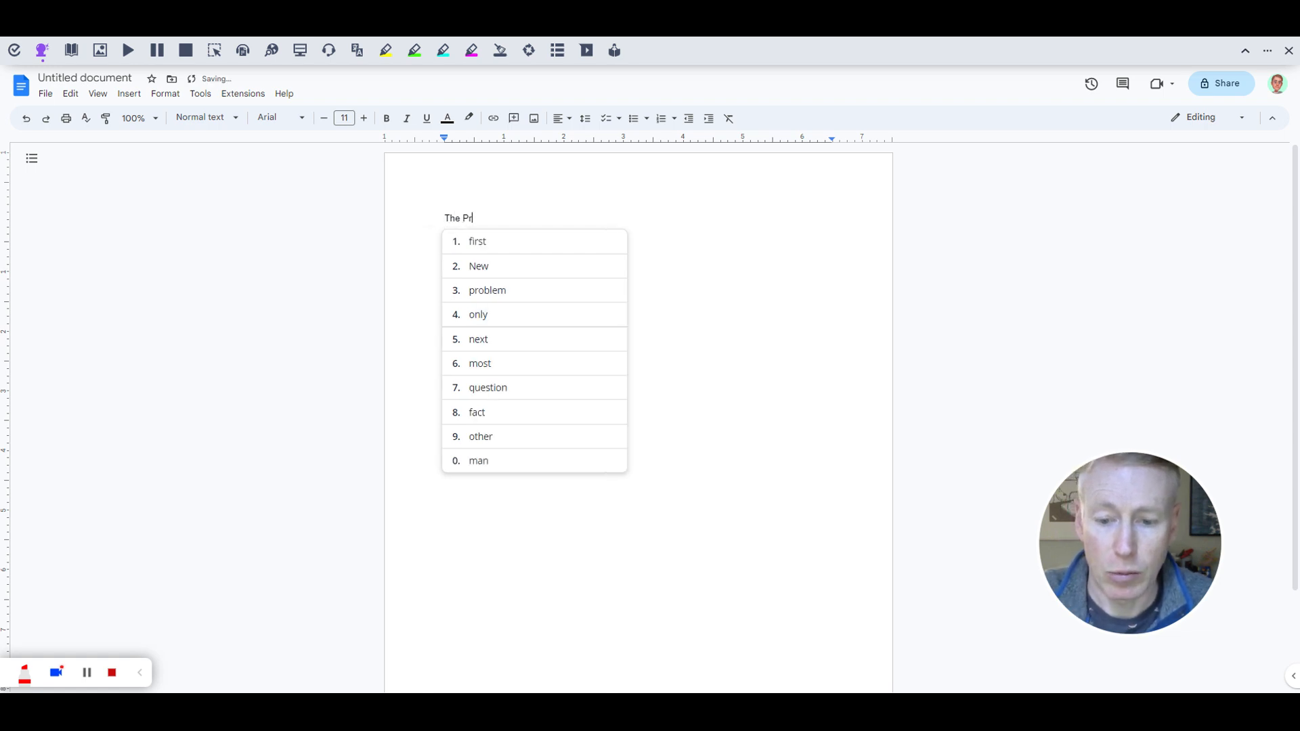
type("ediction t")
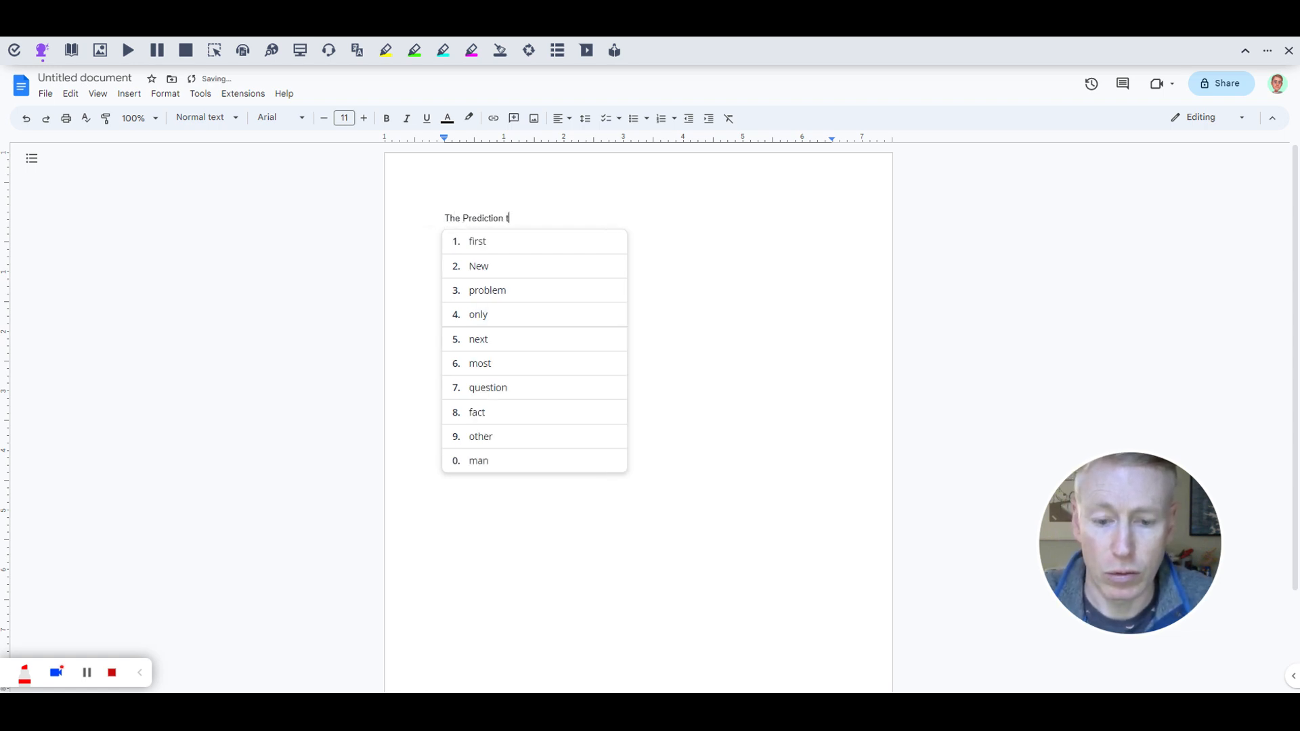
type("ool ")
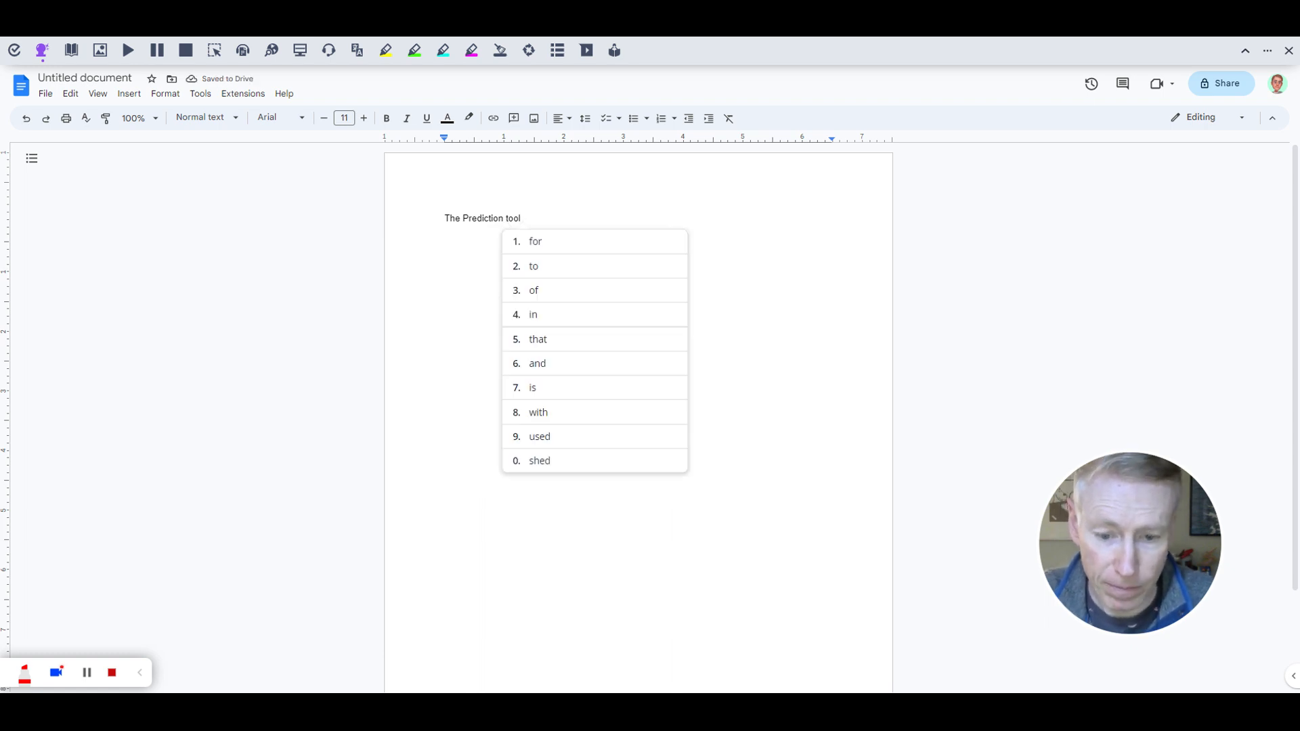
type("can be ")
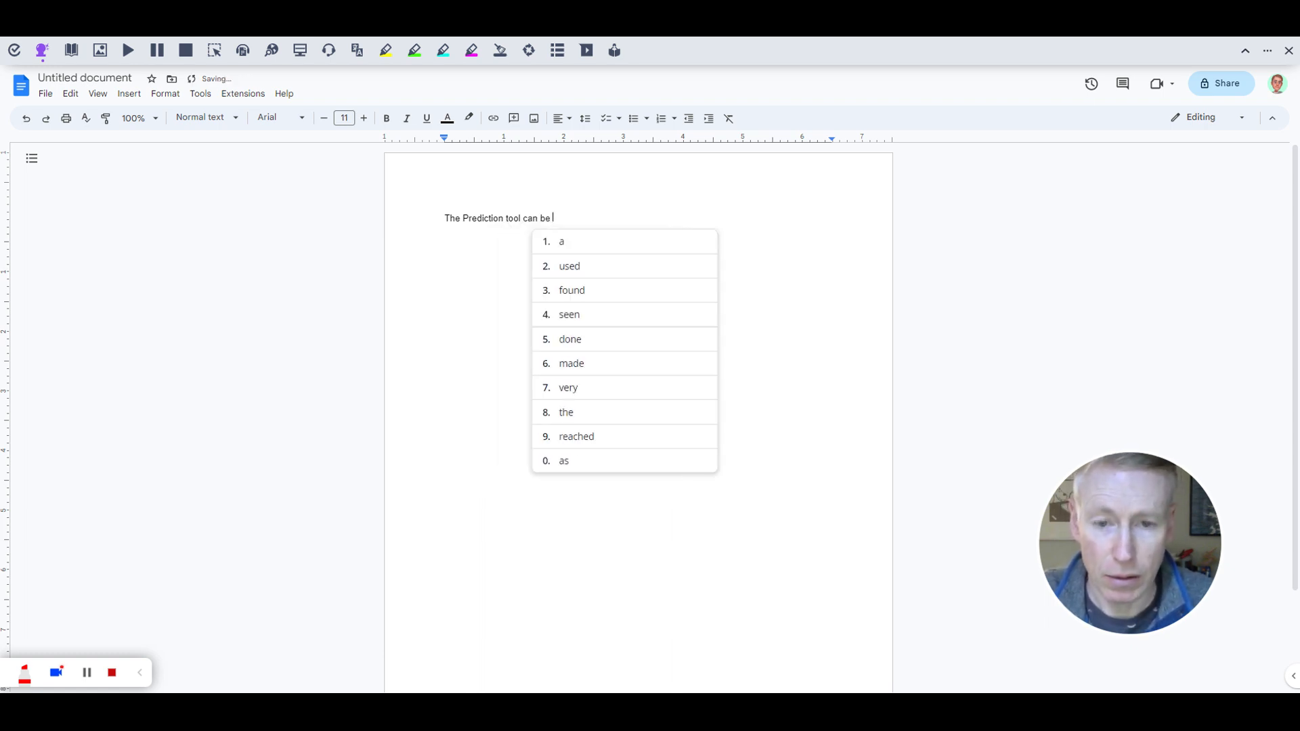
type("used")
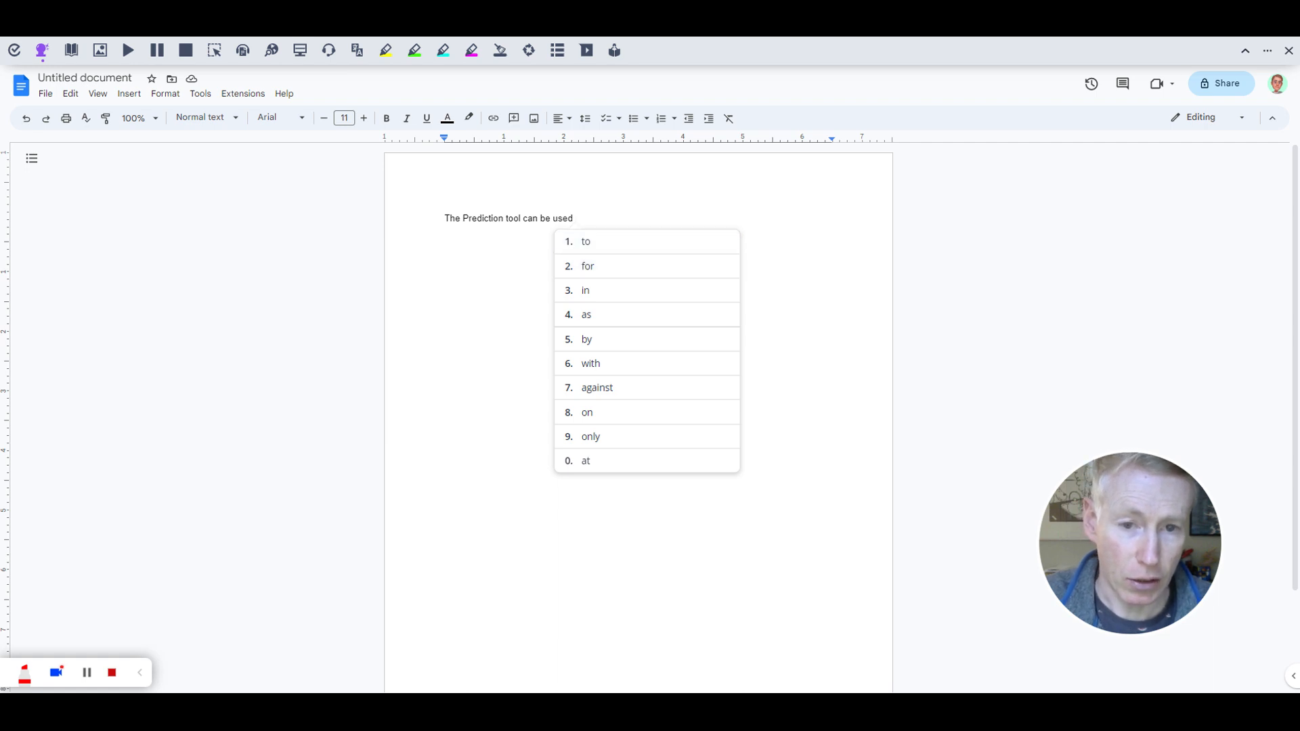
left_click(588, 267)
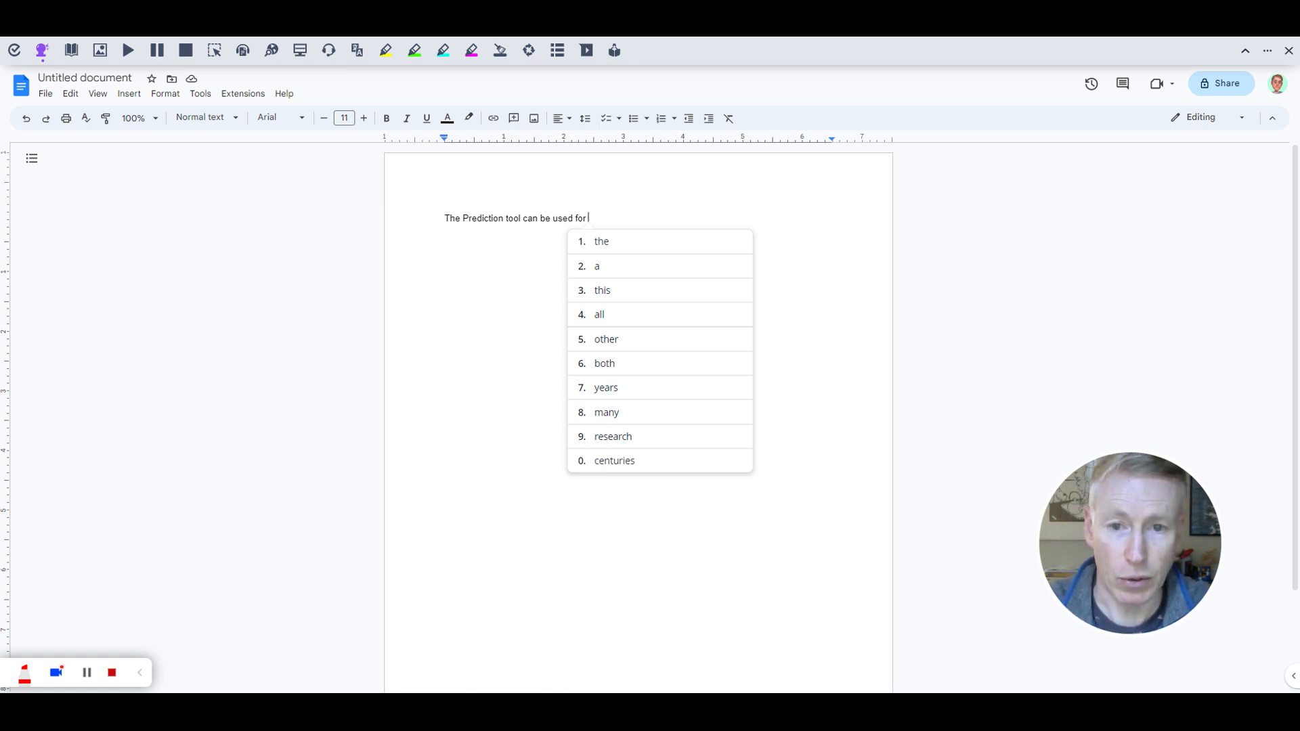
key("BackSpace")
key("BackSpace")
key("BackSpace")
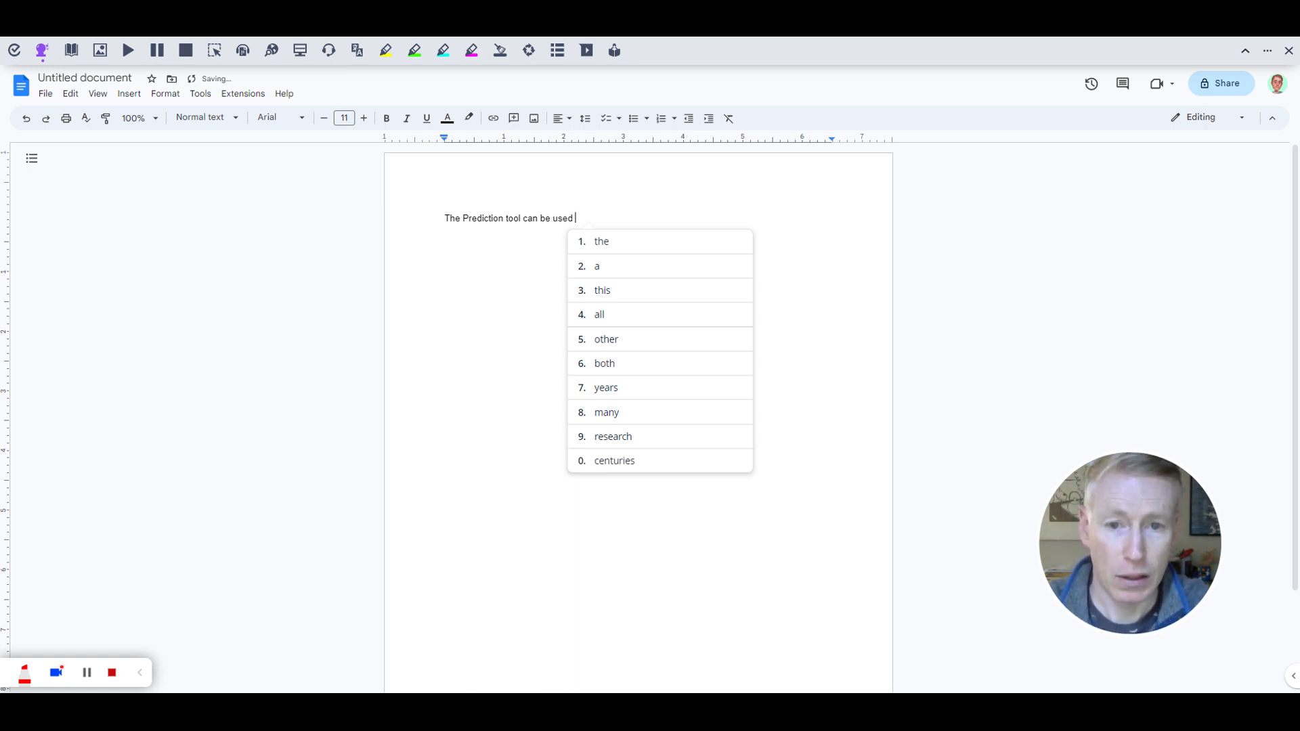
Complete the sentence with "to ,ake suggestions for the next word in a sentence." and turn off word prediction
type("to ,ake s")
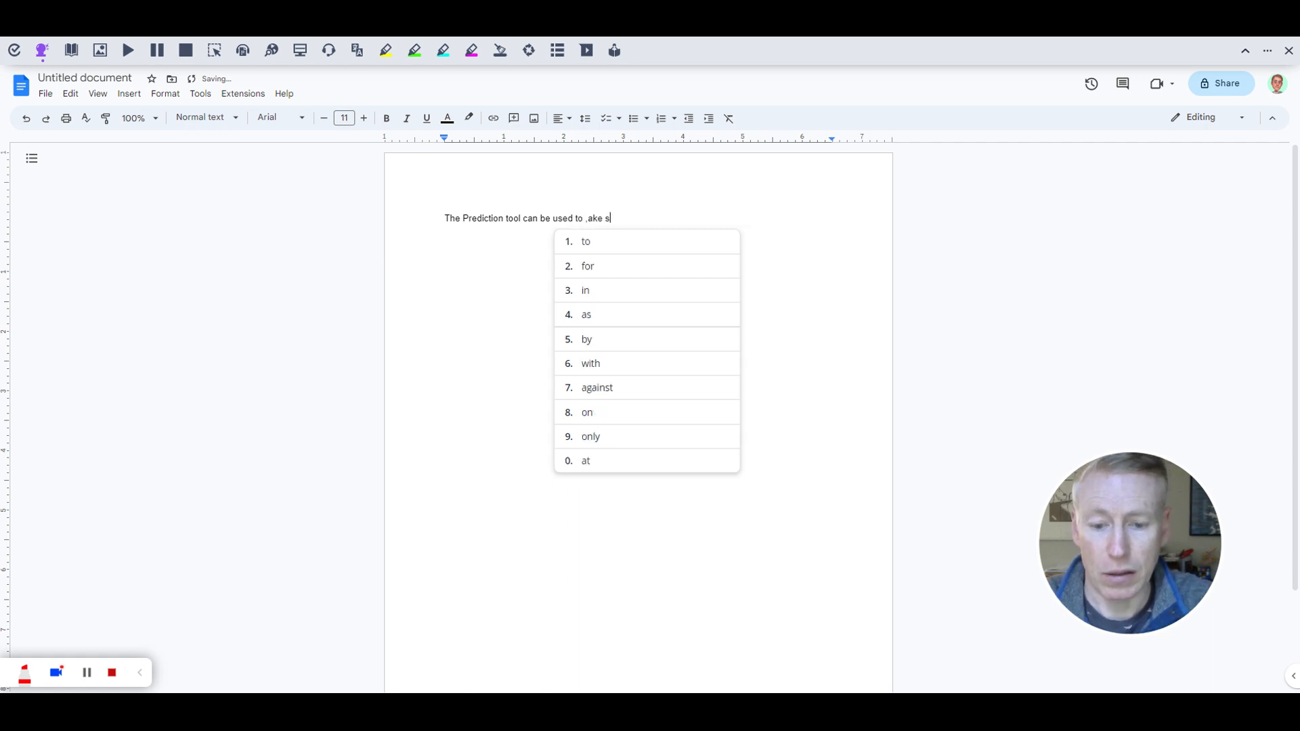
type("uggestions ")
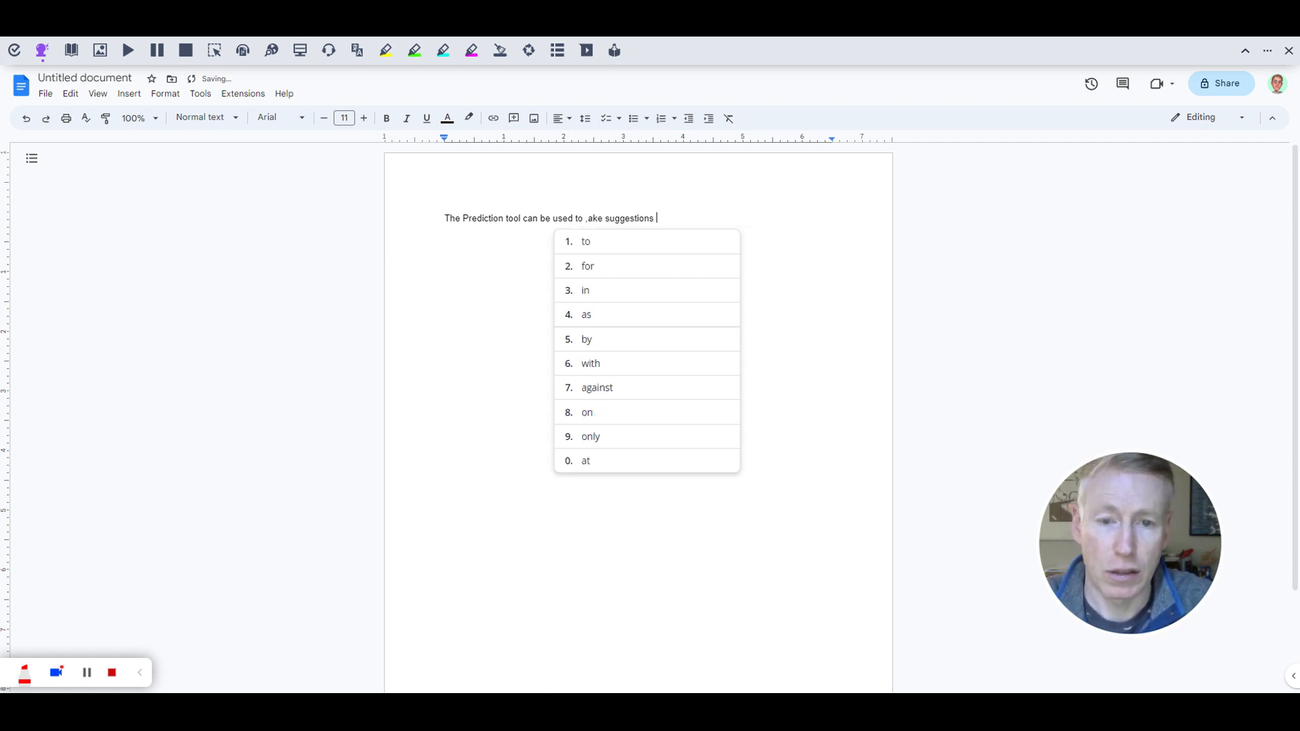
type("for the ")
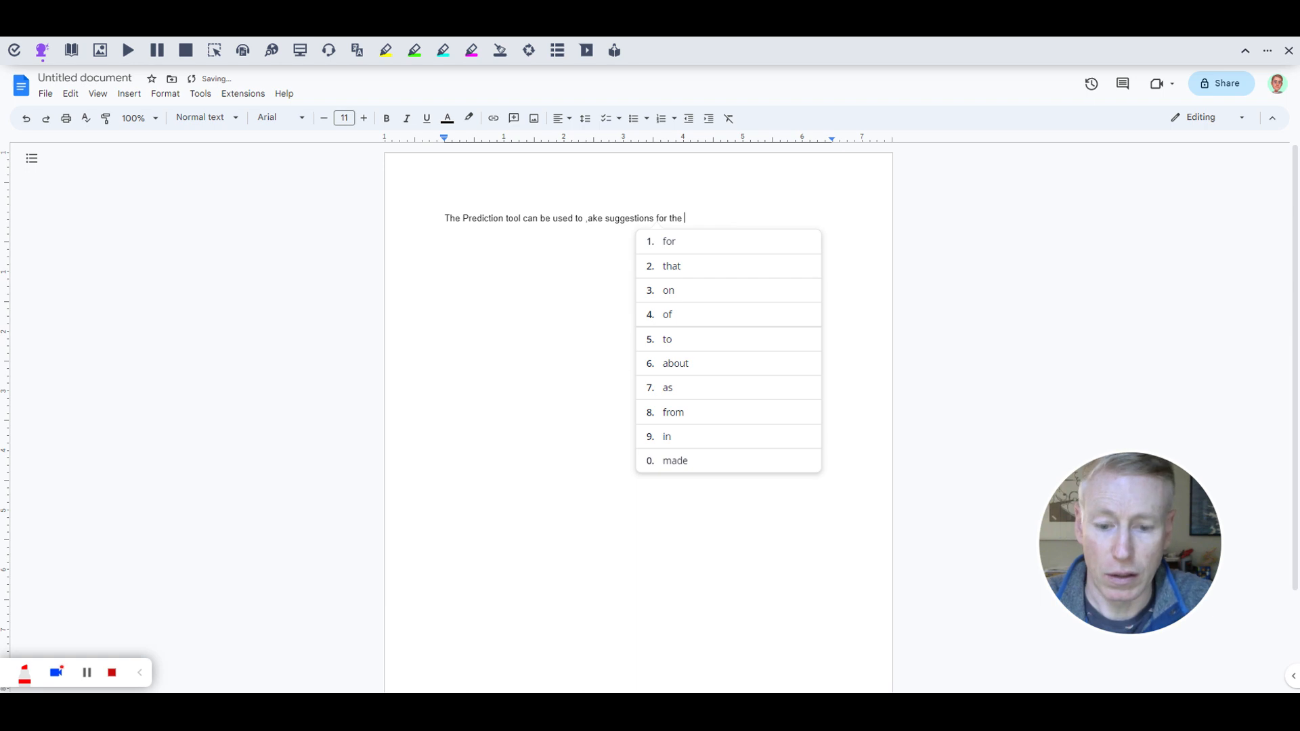
type("next word ")
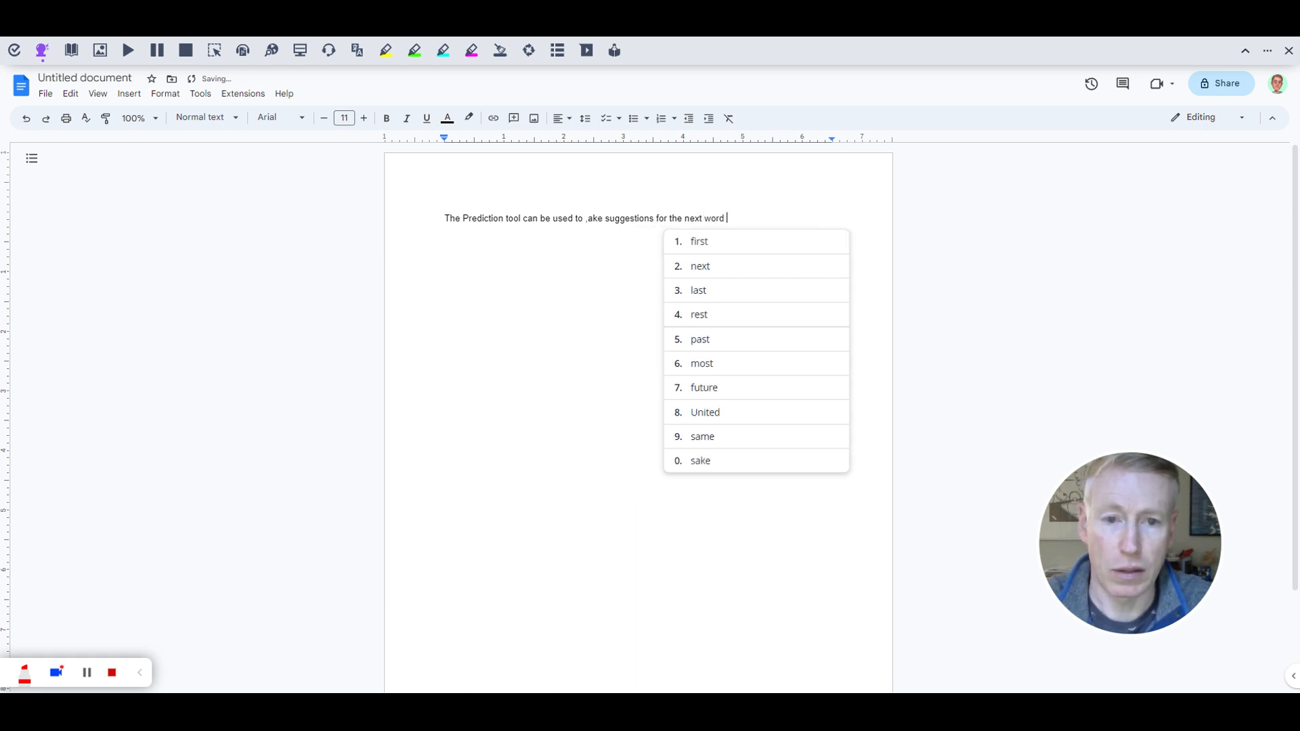
type("in a a")
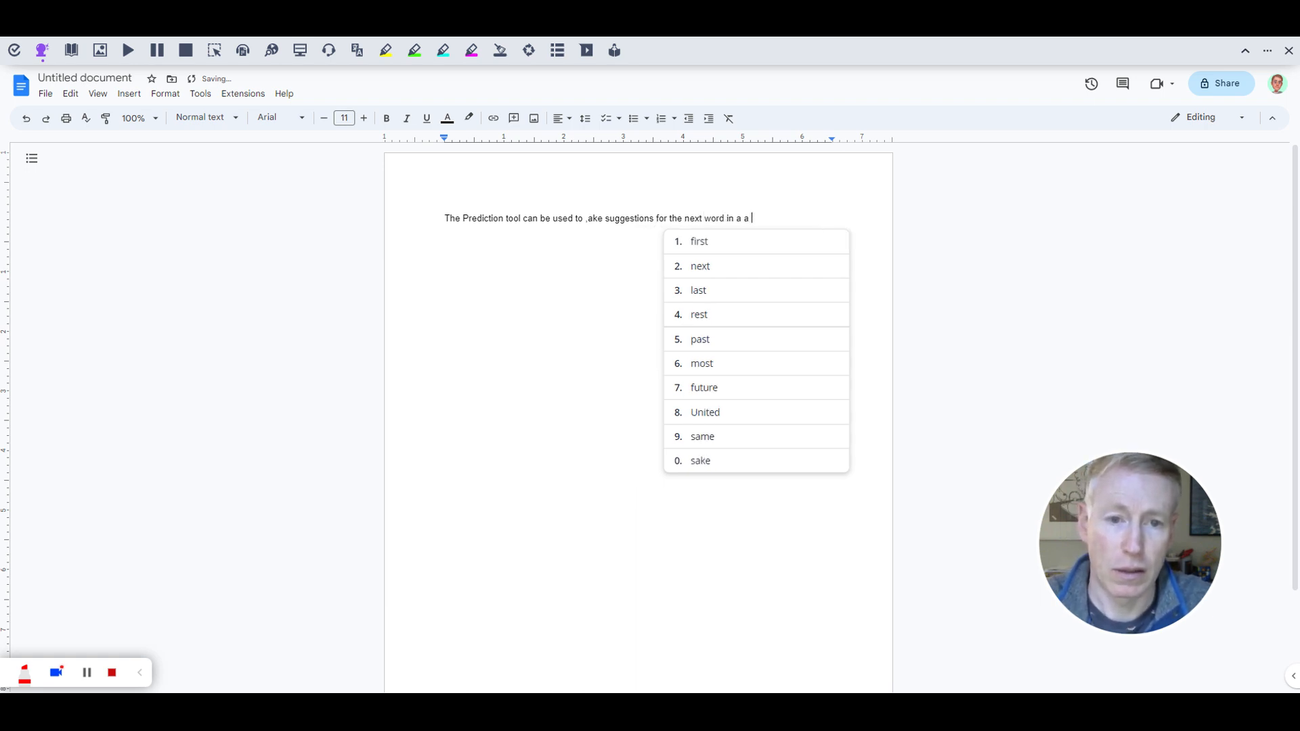
key("BackSpace")
key("BackSpace")
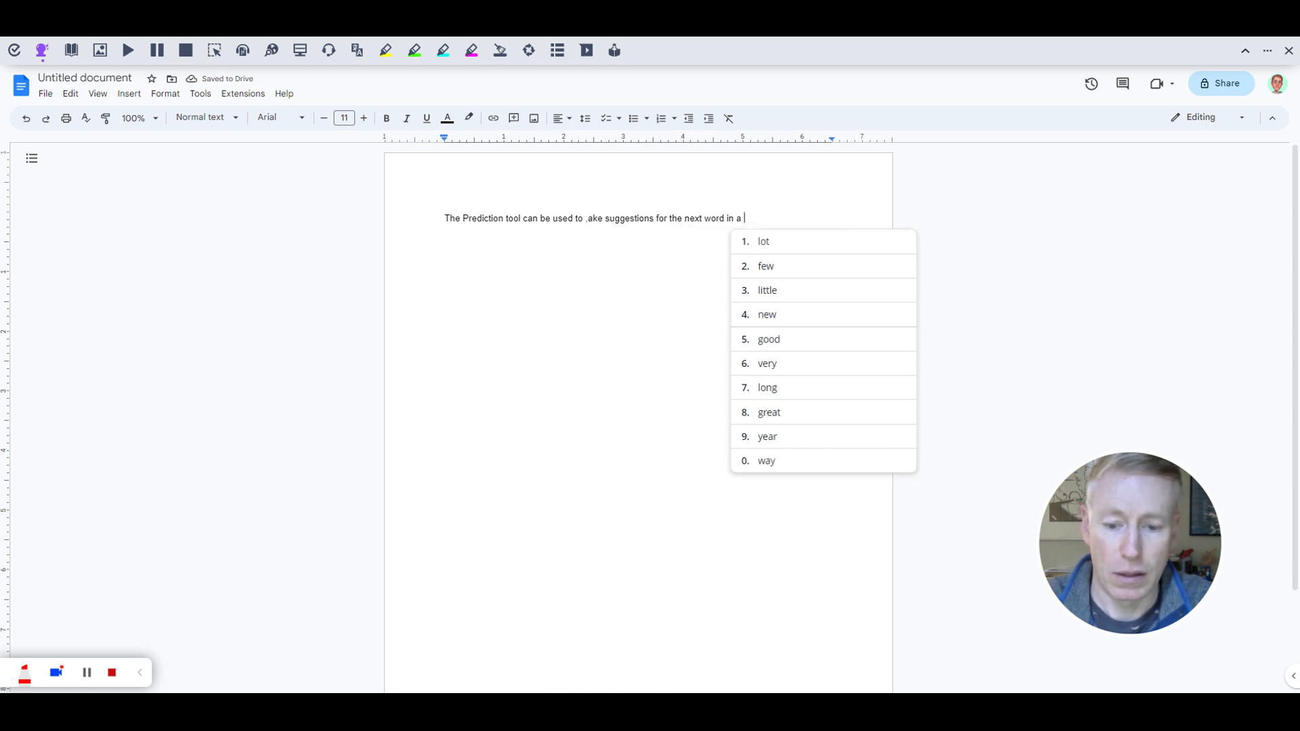
type("sentence ")
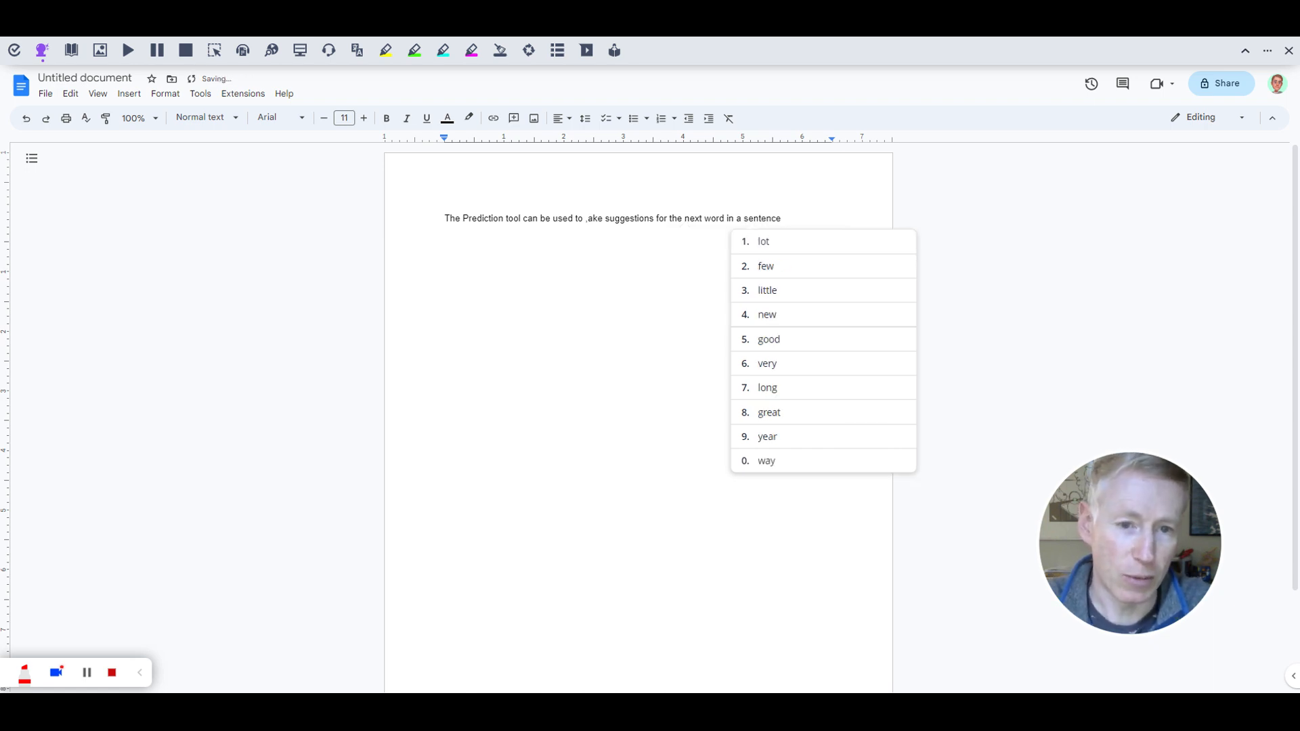
type(".")
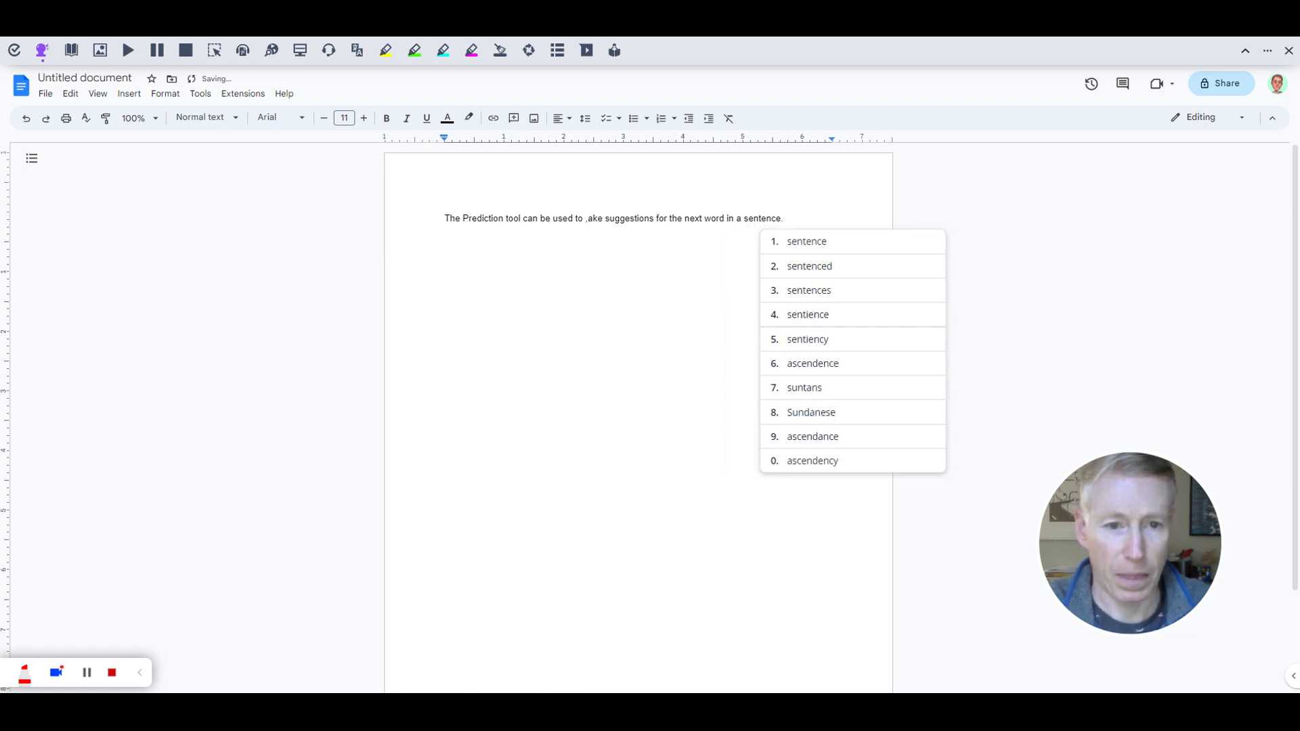
left_click(42, 52)
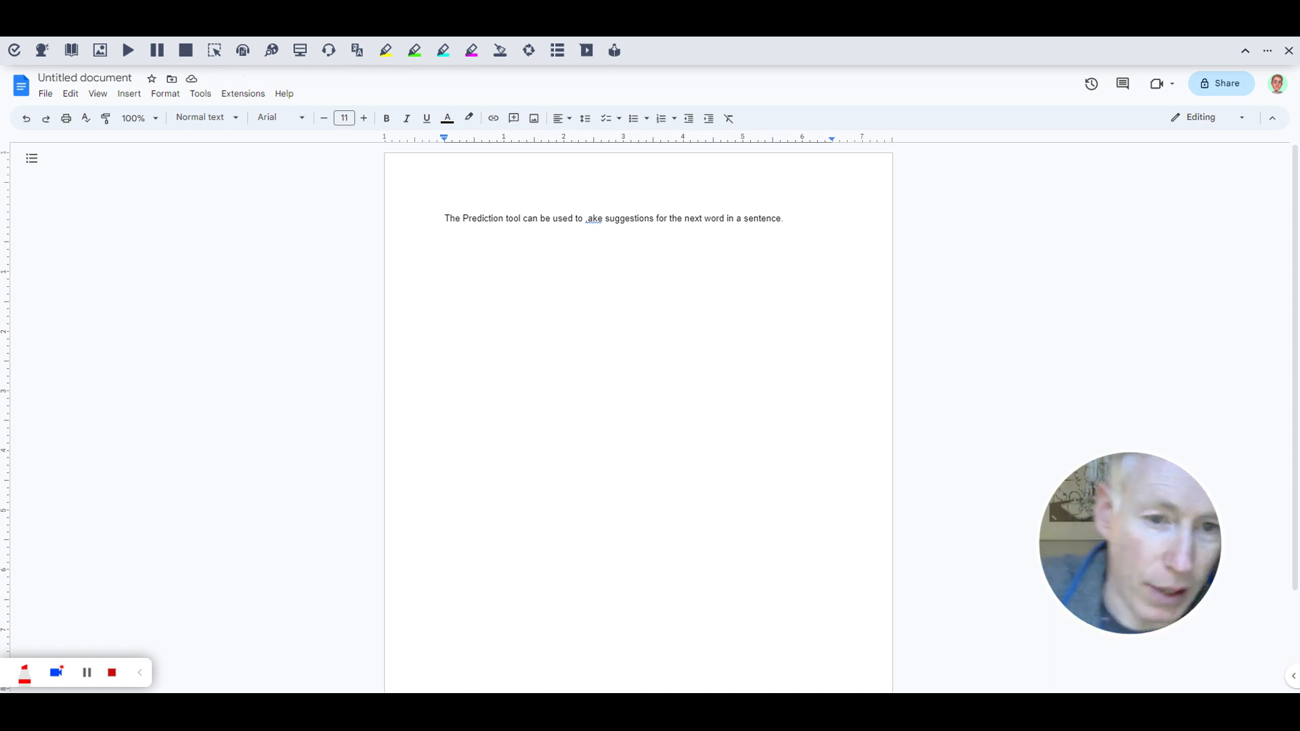
Open voice typing on a new line, stop listening and delete the text it picked up
key("Return")
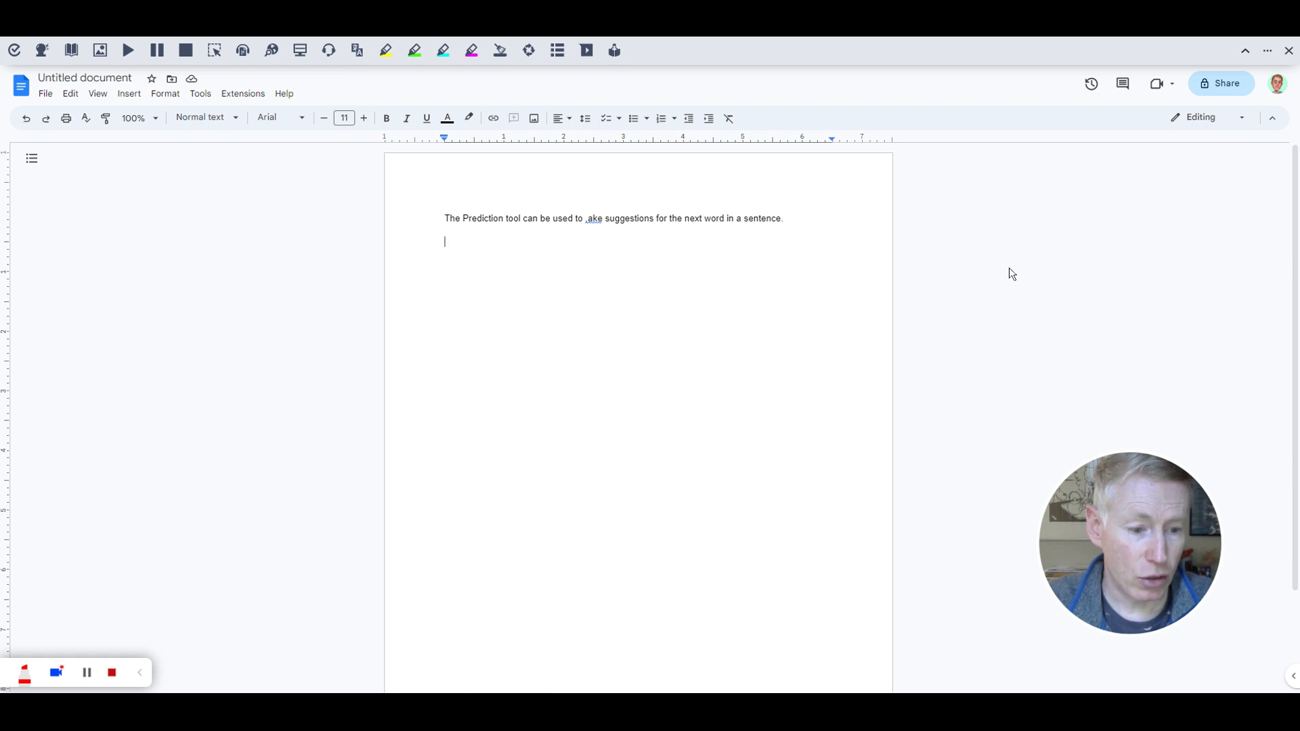
left_click(330, 54)
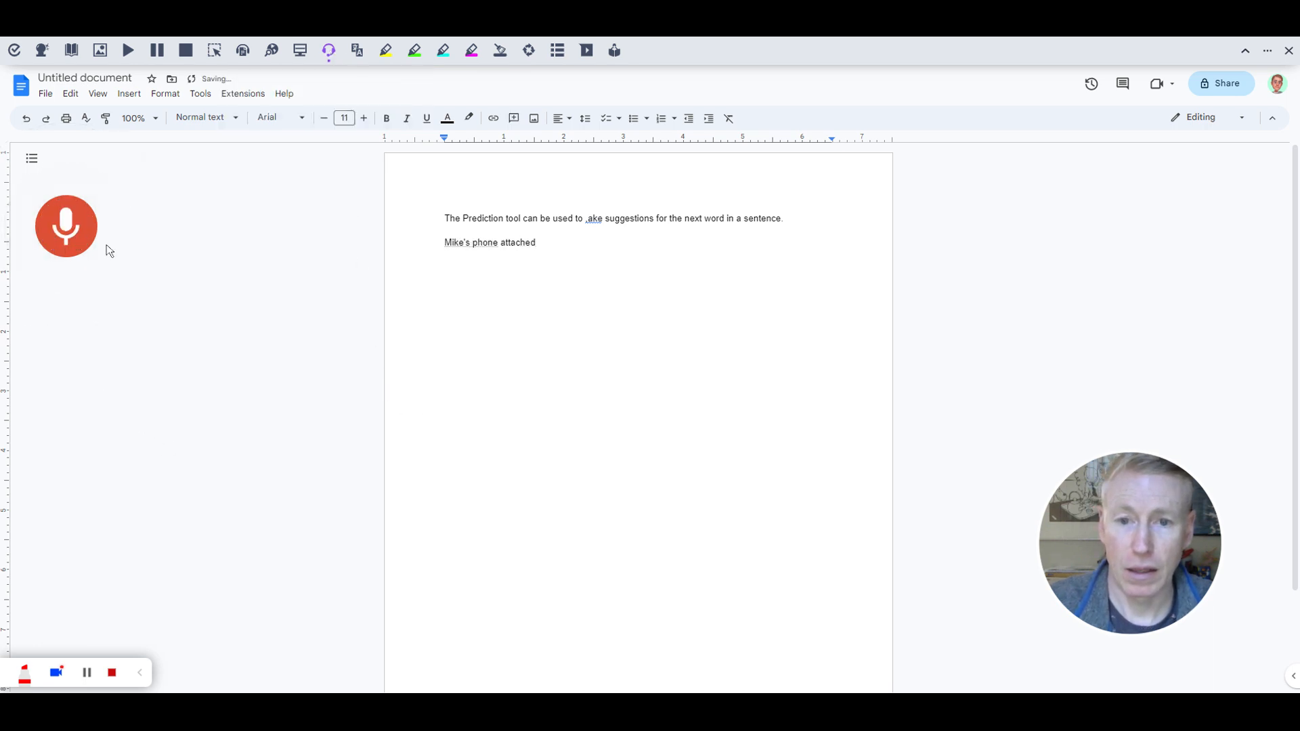
left_click(73, 242)
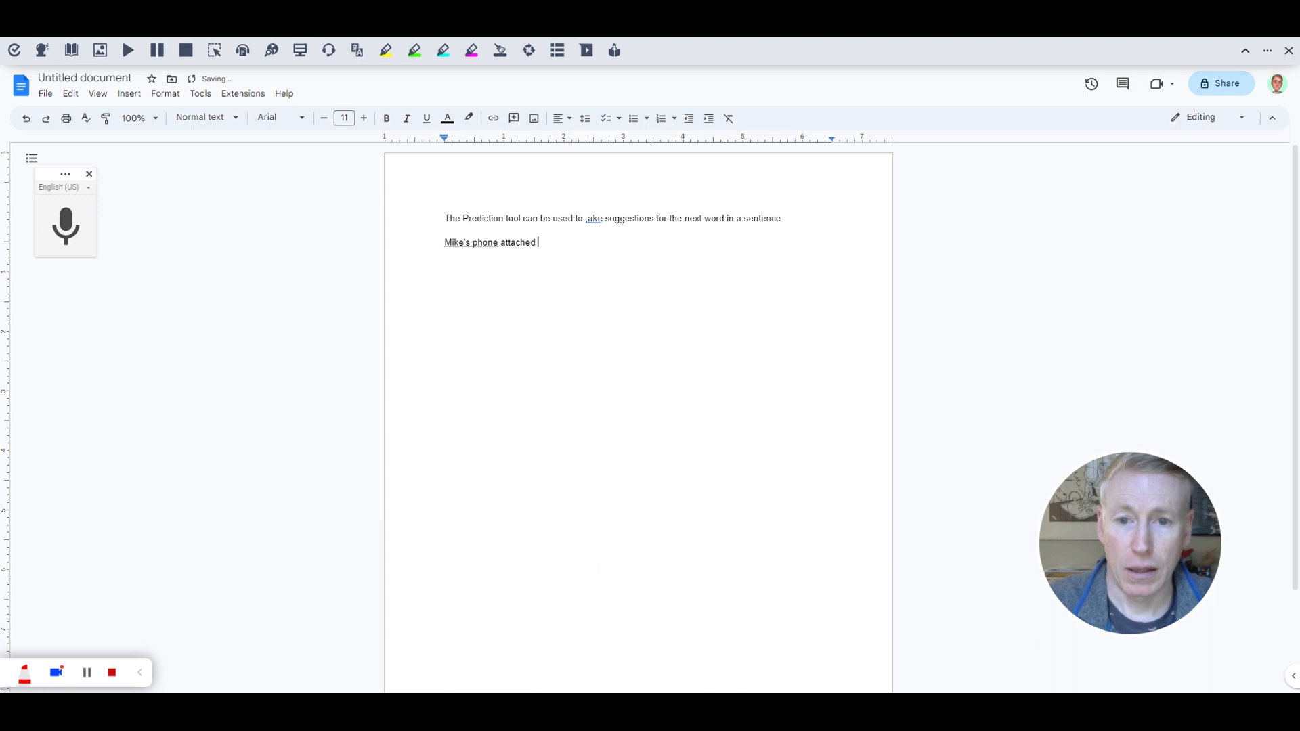
key("shift+Home")
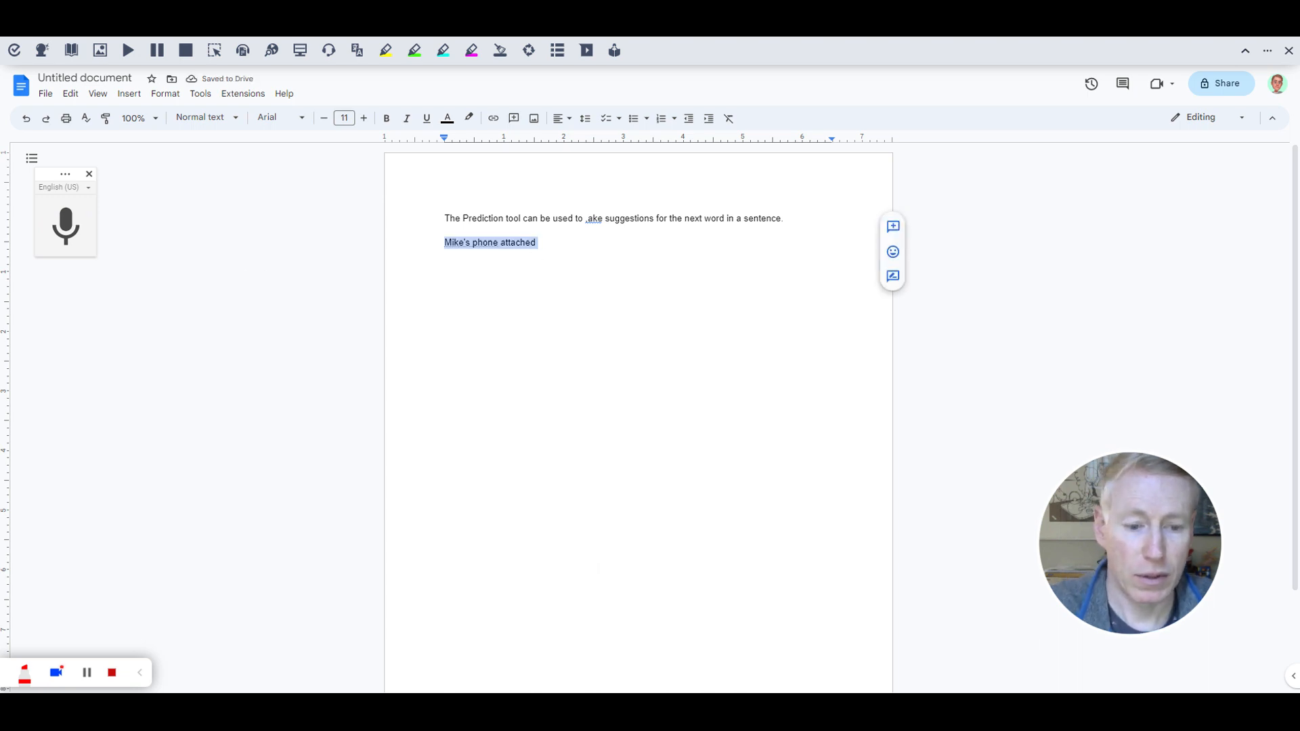
key("BackSpace")
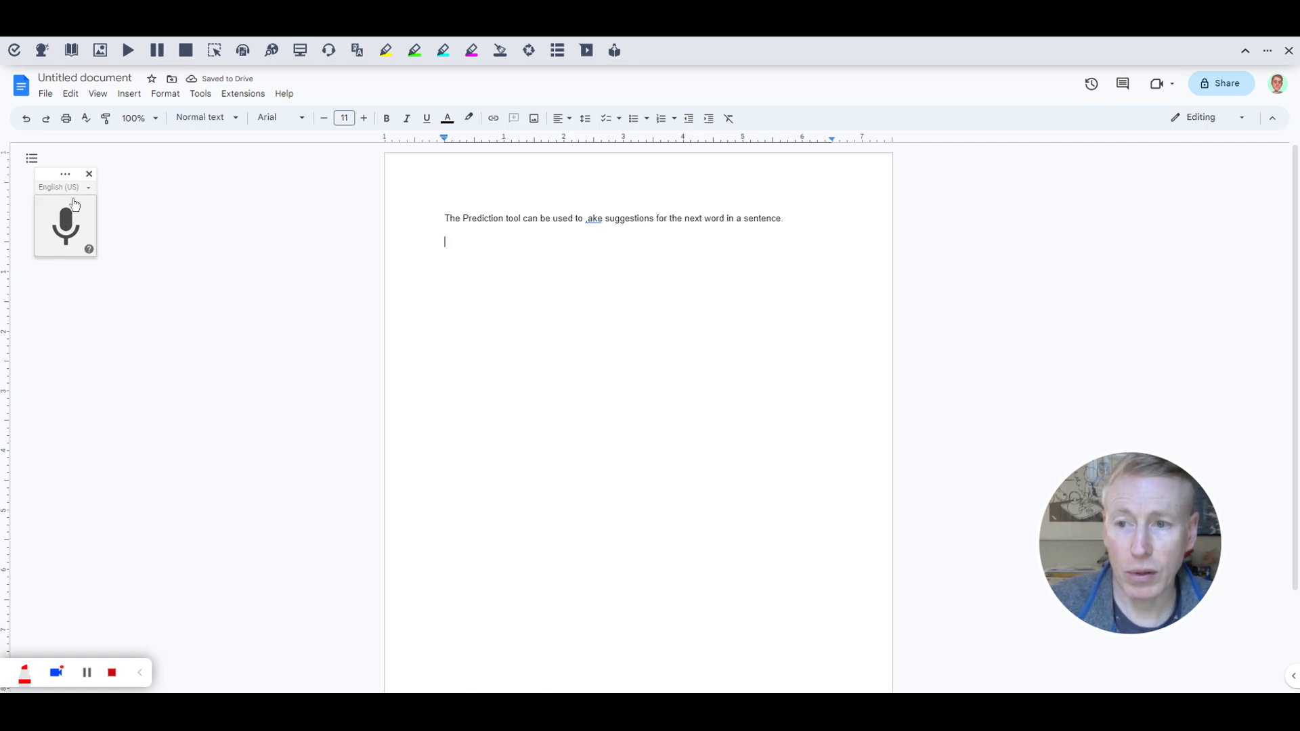
Move the voice typing box beside the page and dictate two paragraphs beginning "You can simply speak and the computer will generate text"
left_click_drag(52, 174, 306, 209)
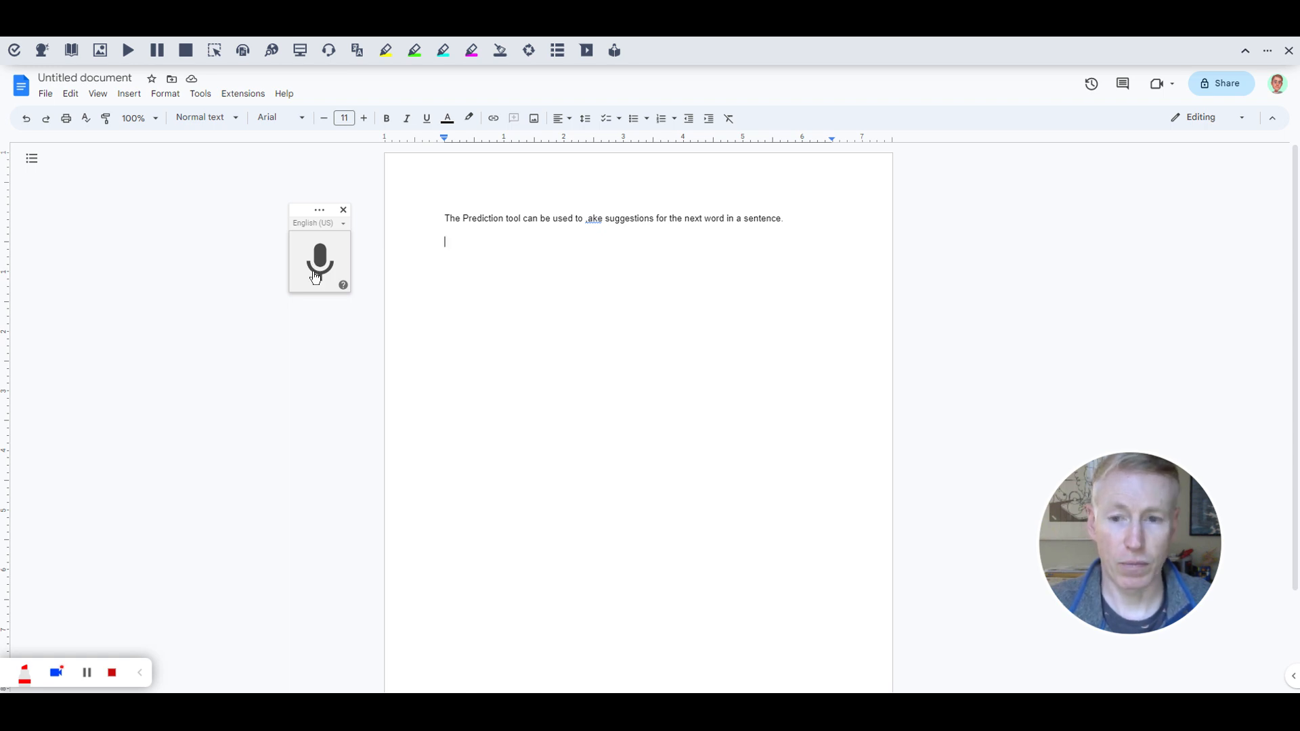
left_click(318, 268)
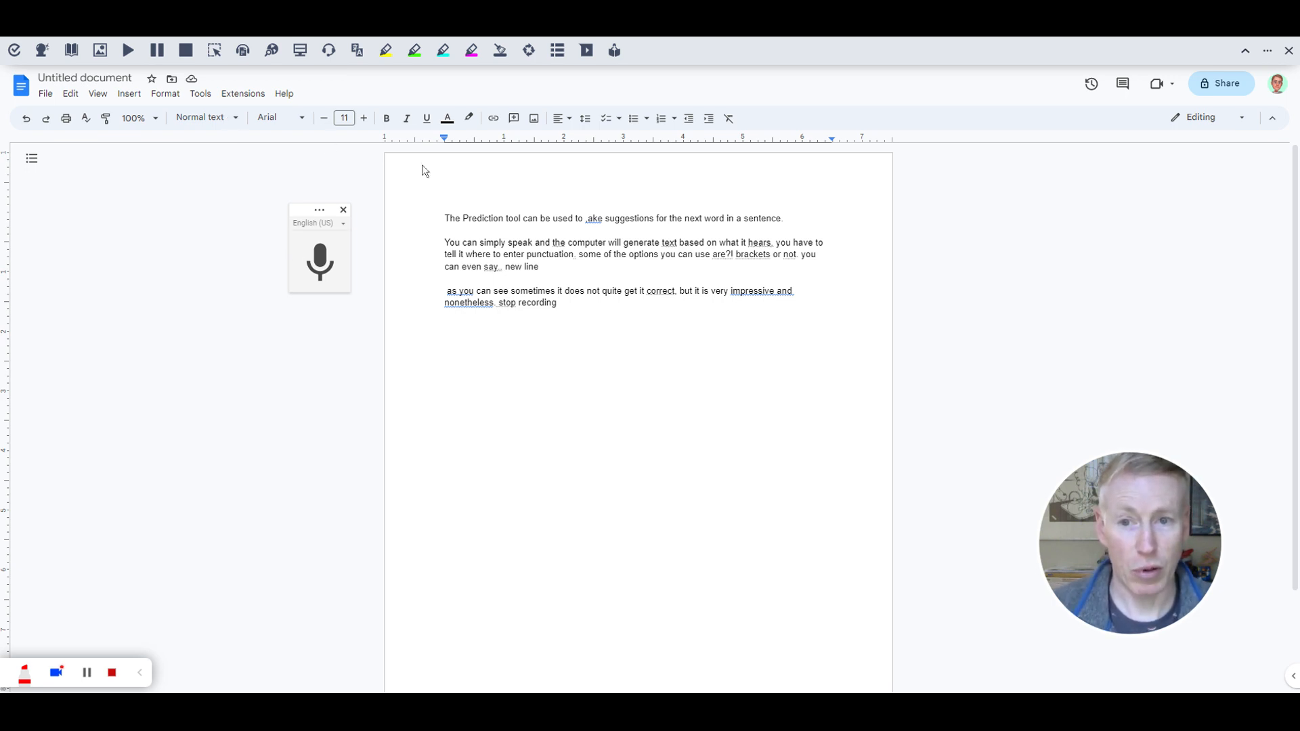
Have all the text in the document read aloud from the first sentence to "stop recording"
left_click_drag(444, 218, 562, 303)
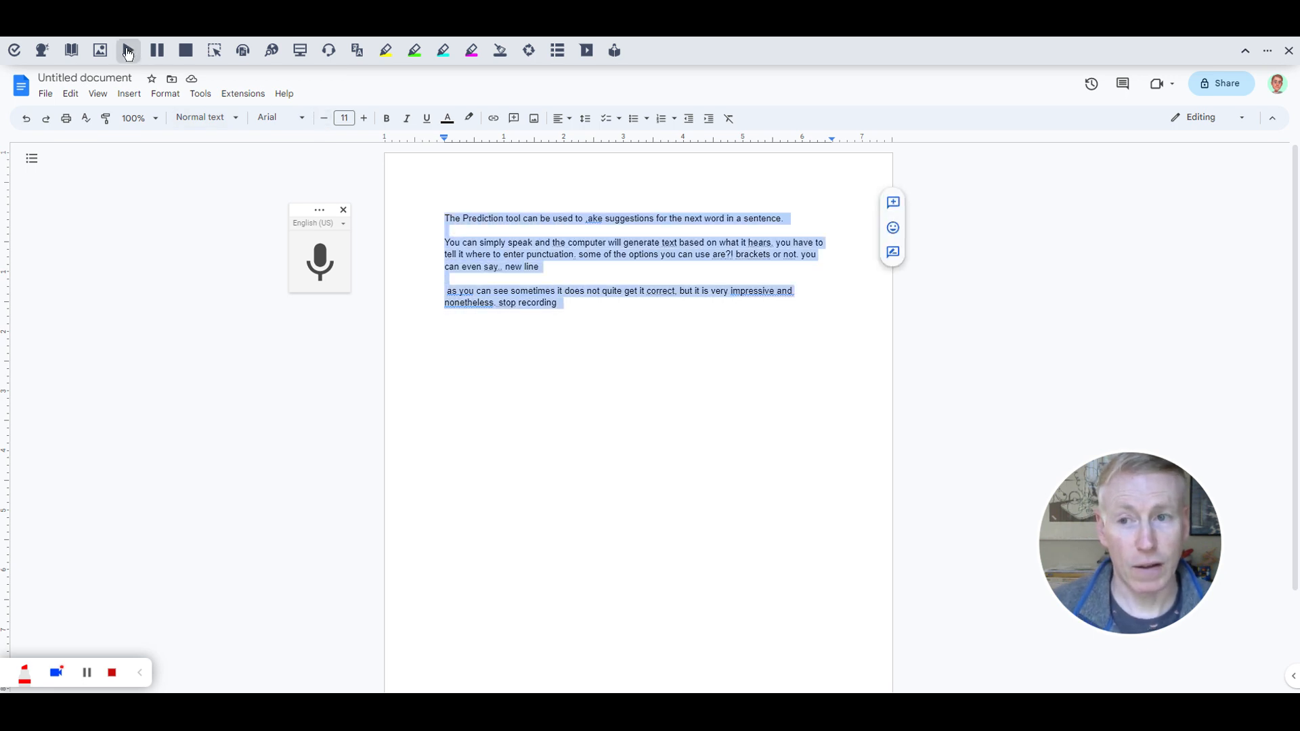
left_click(128, 51)
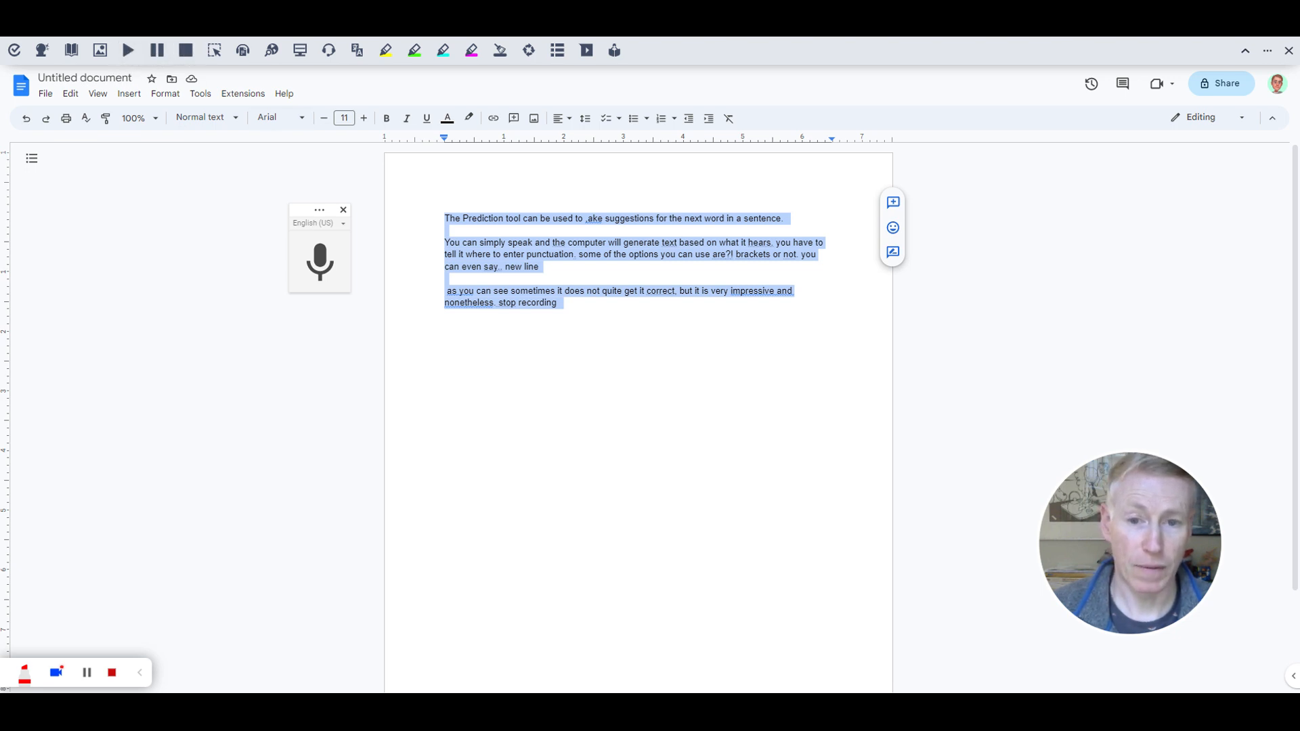
left_click(559, 303)
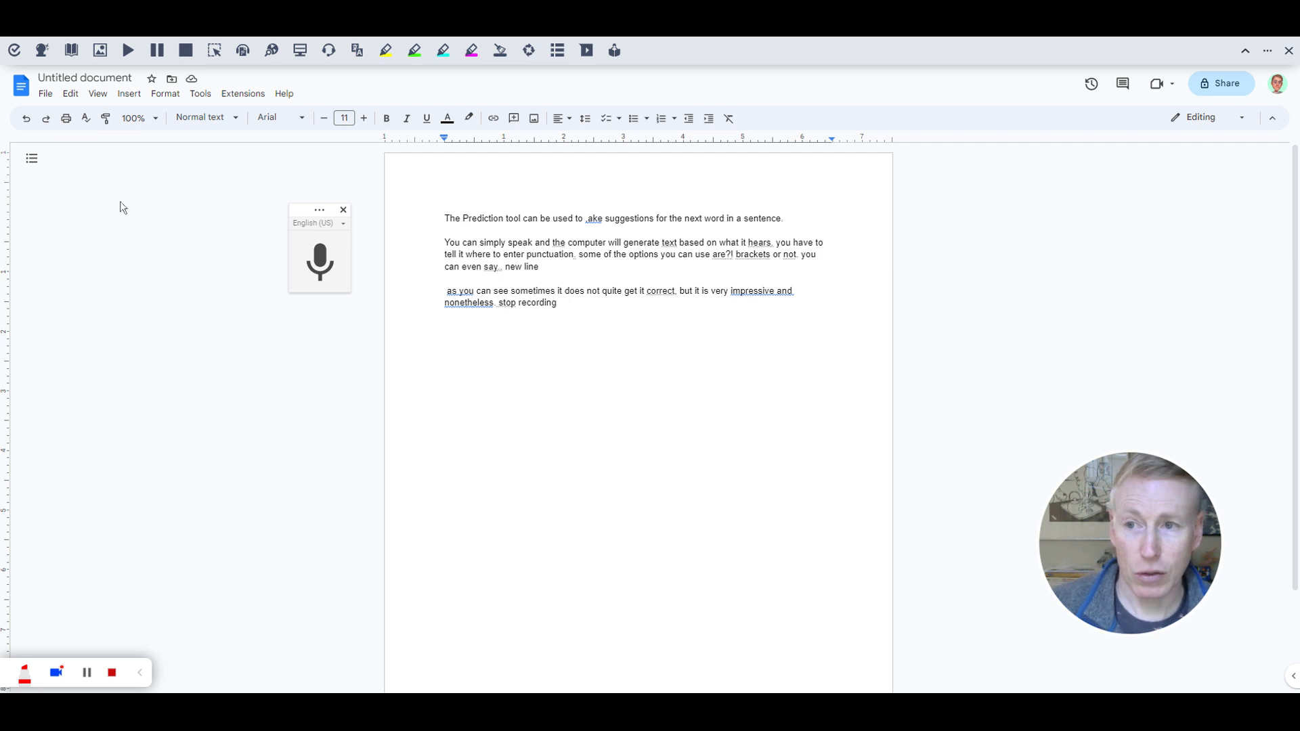
Run the spelling and grammar check on all the text in the document
left_click_drag(560, 303, 444, 219)
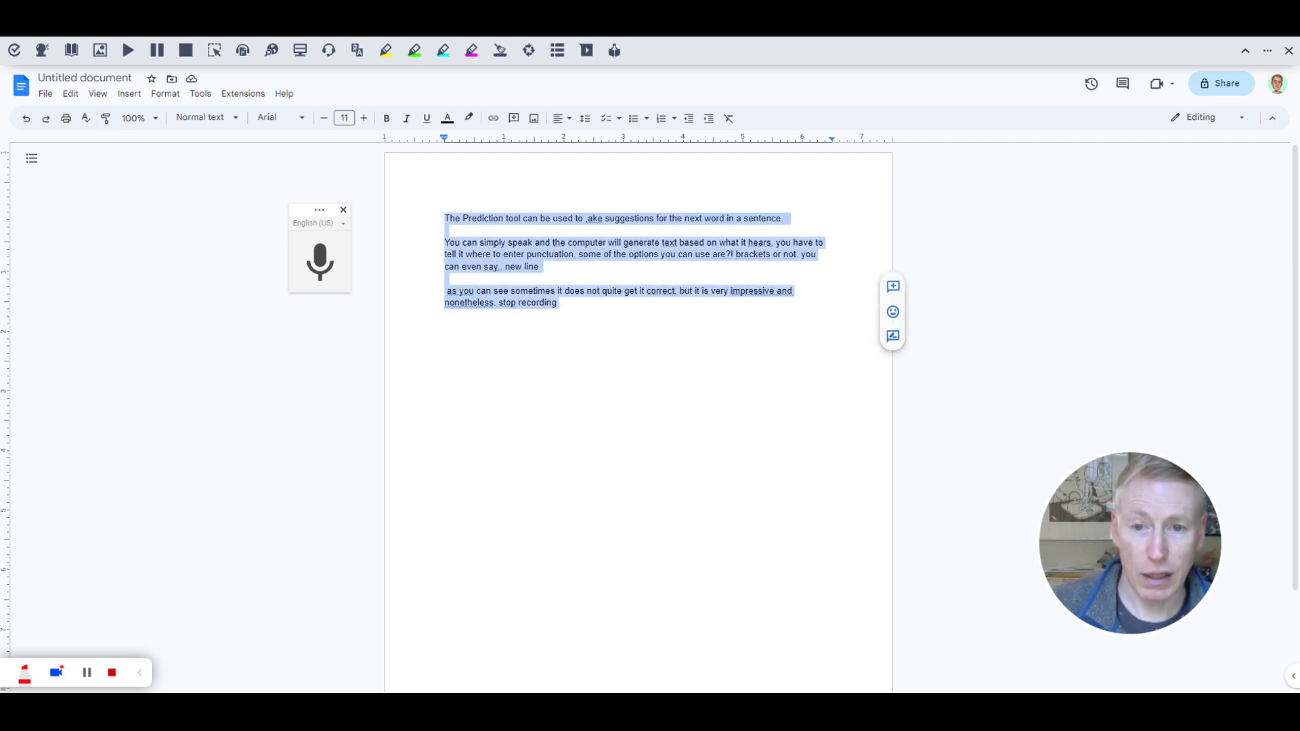
left_click(14, 51)
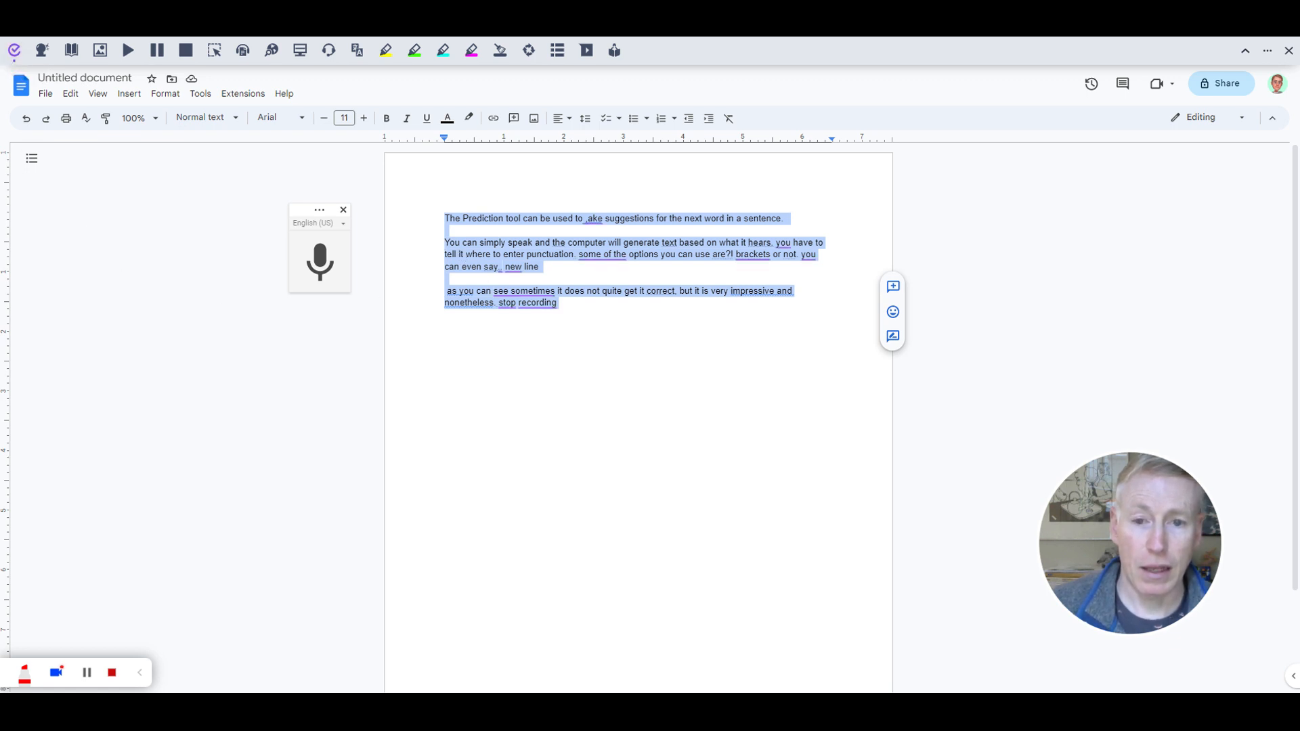
left_click(560, 304)
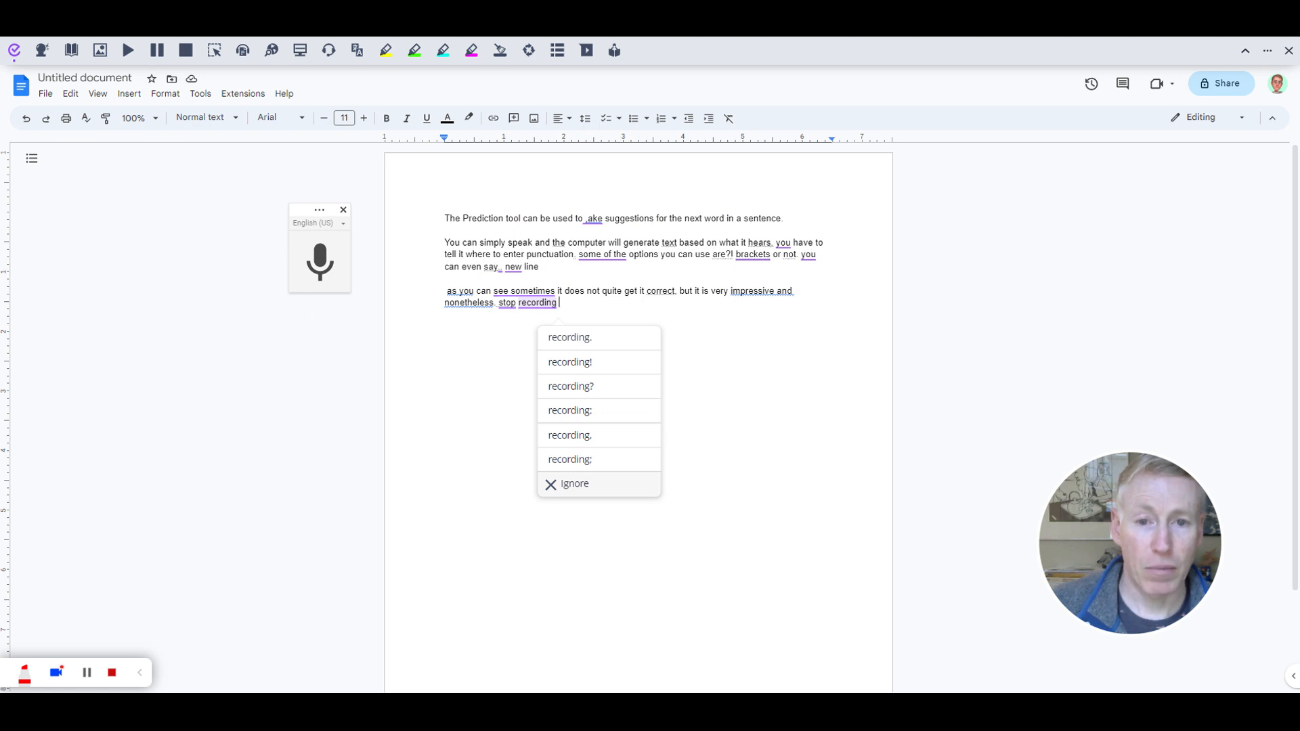
Apply the checker's suggestions to correct ",ake" to "make" and shorten "some of the" to "some"
left_click(596, 219)
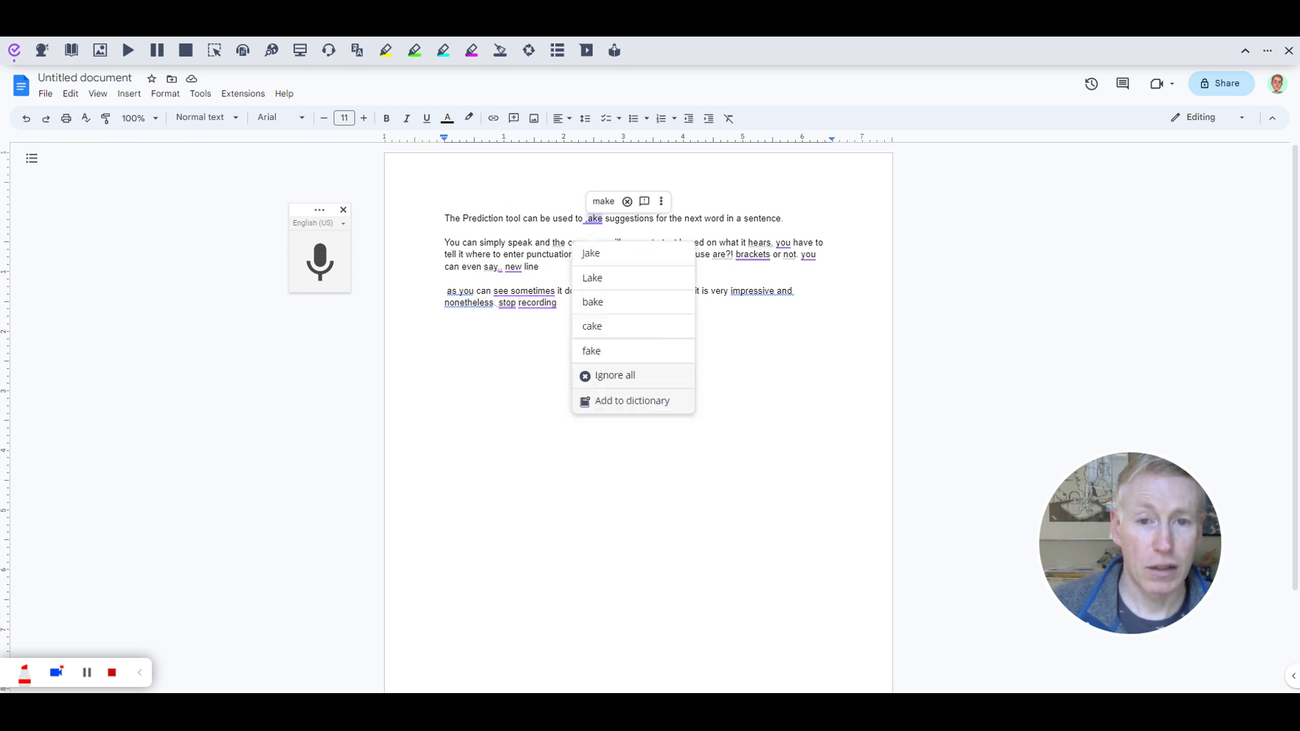
left_click(605, 203)
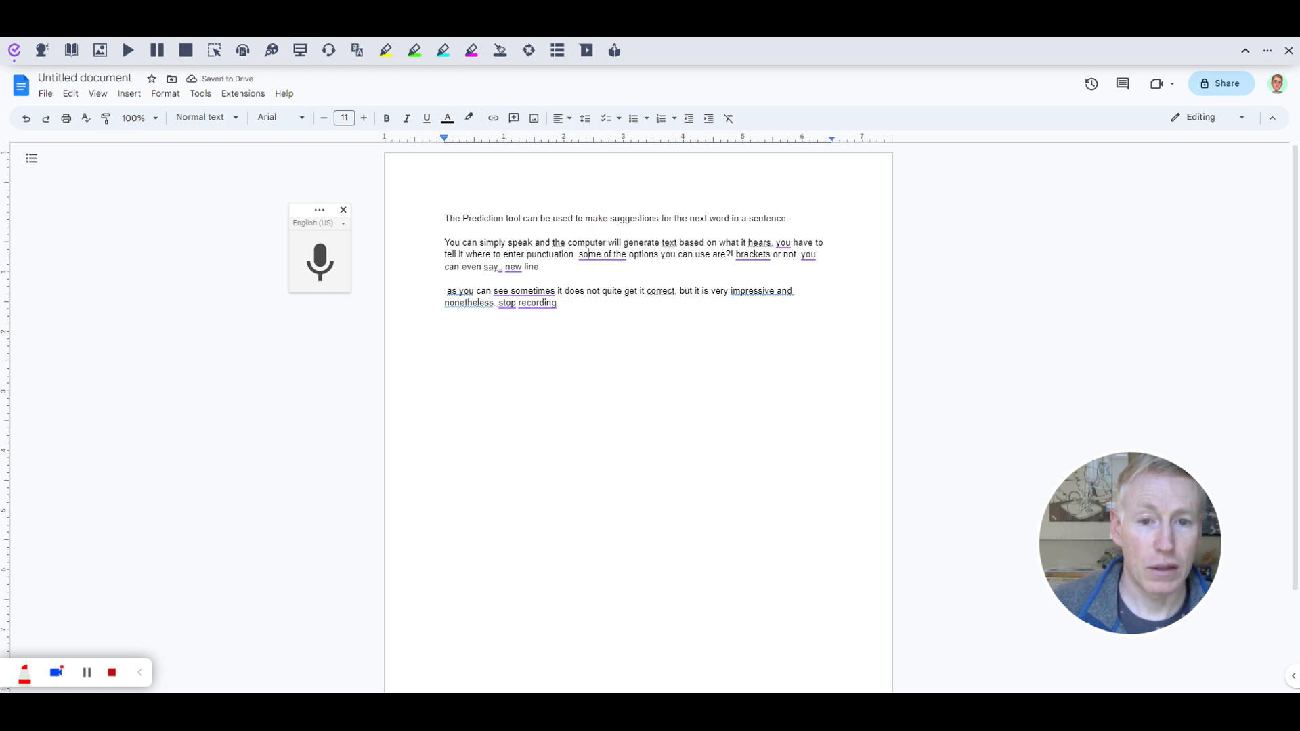
left_click(588, 254)
left_click(590, 287)
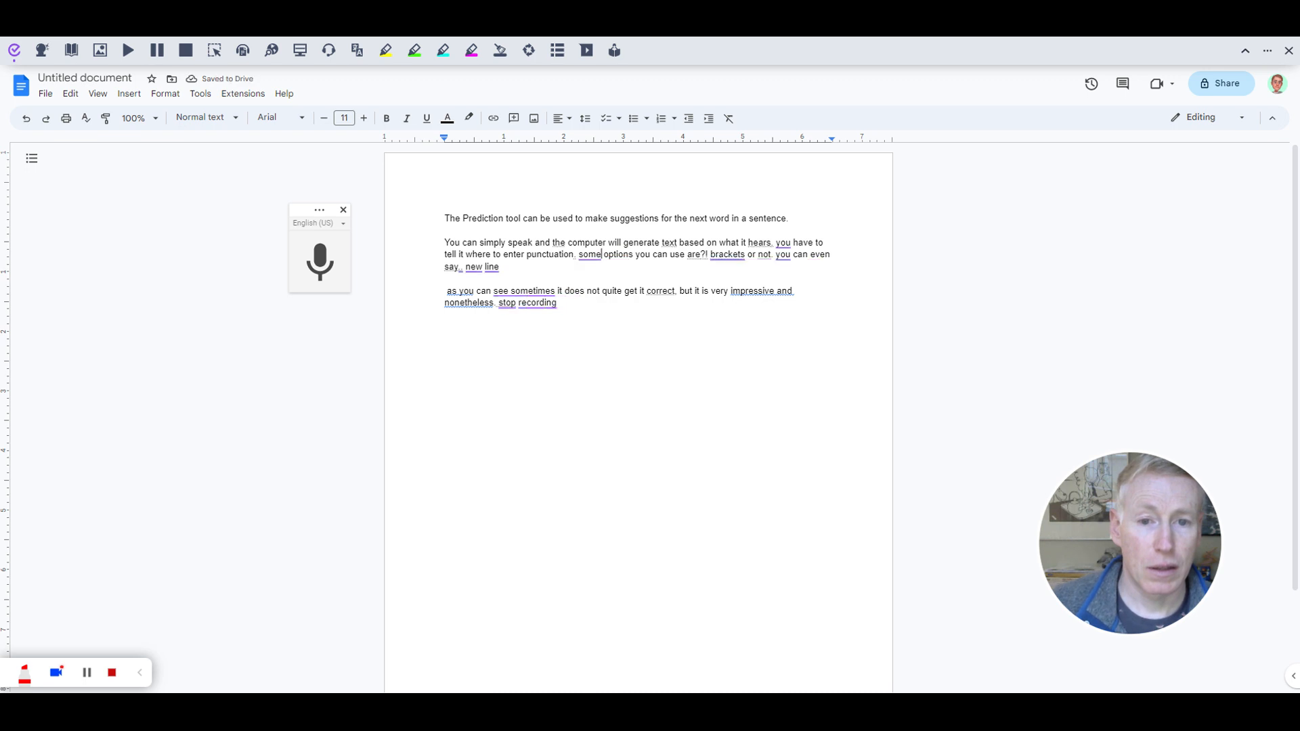
In the second paragraph, accept the checker's capitalised "Some" and "You" at the sentence starts and delete the word "brackets"
left_click(583, 254)
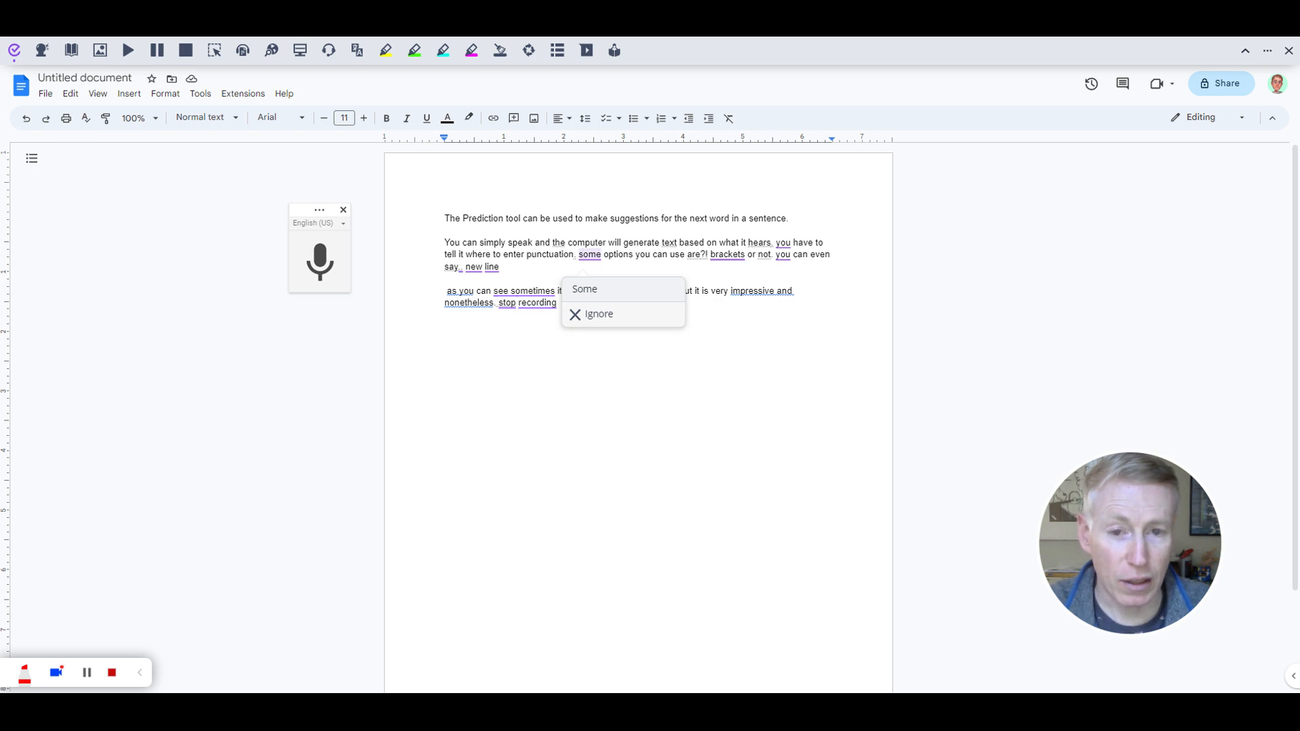
left_click(585, 289)
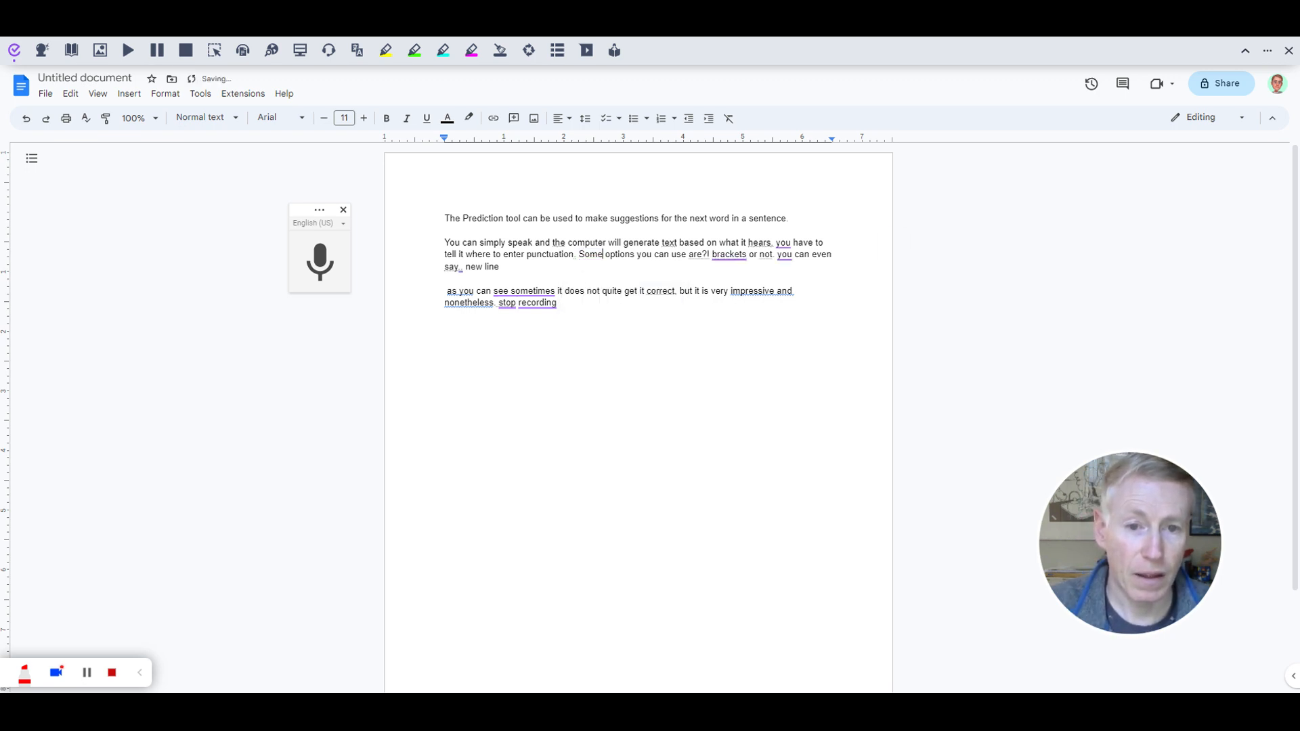
double_click(729, 255)
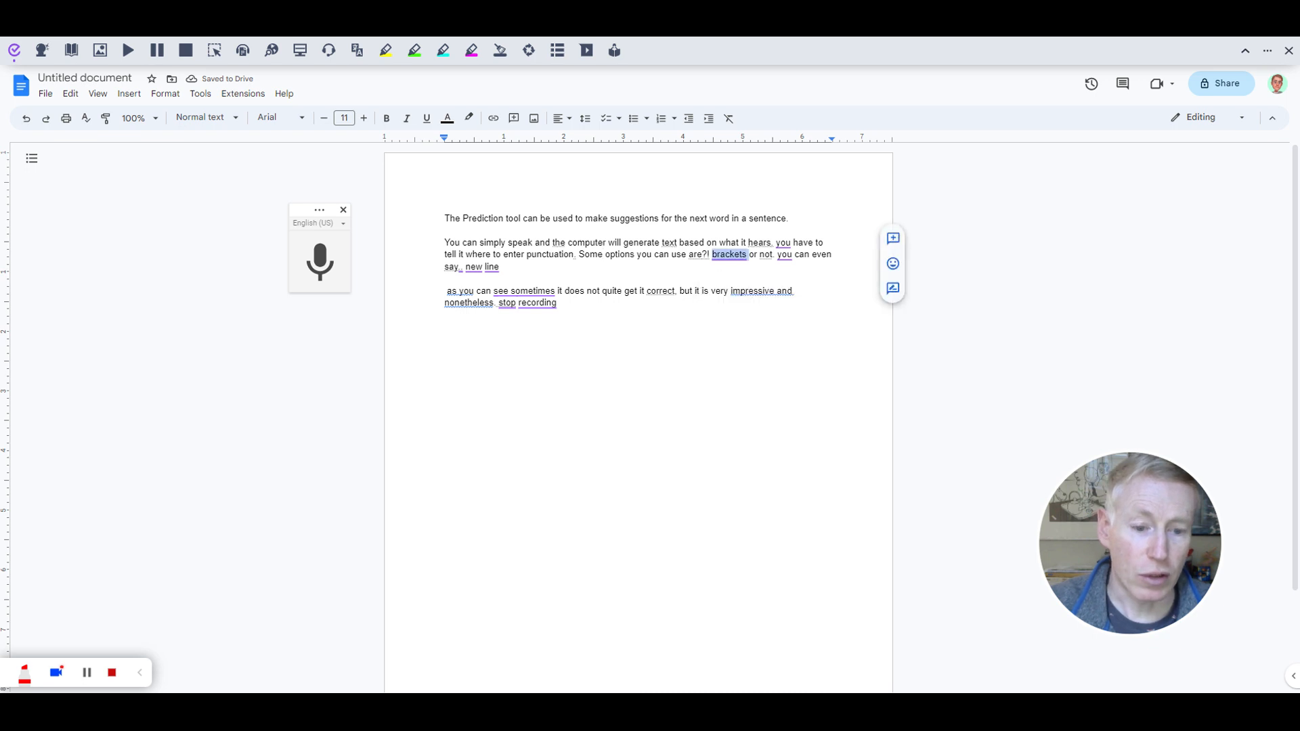
key("BackSpace")
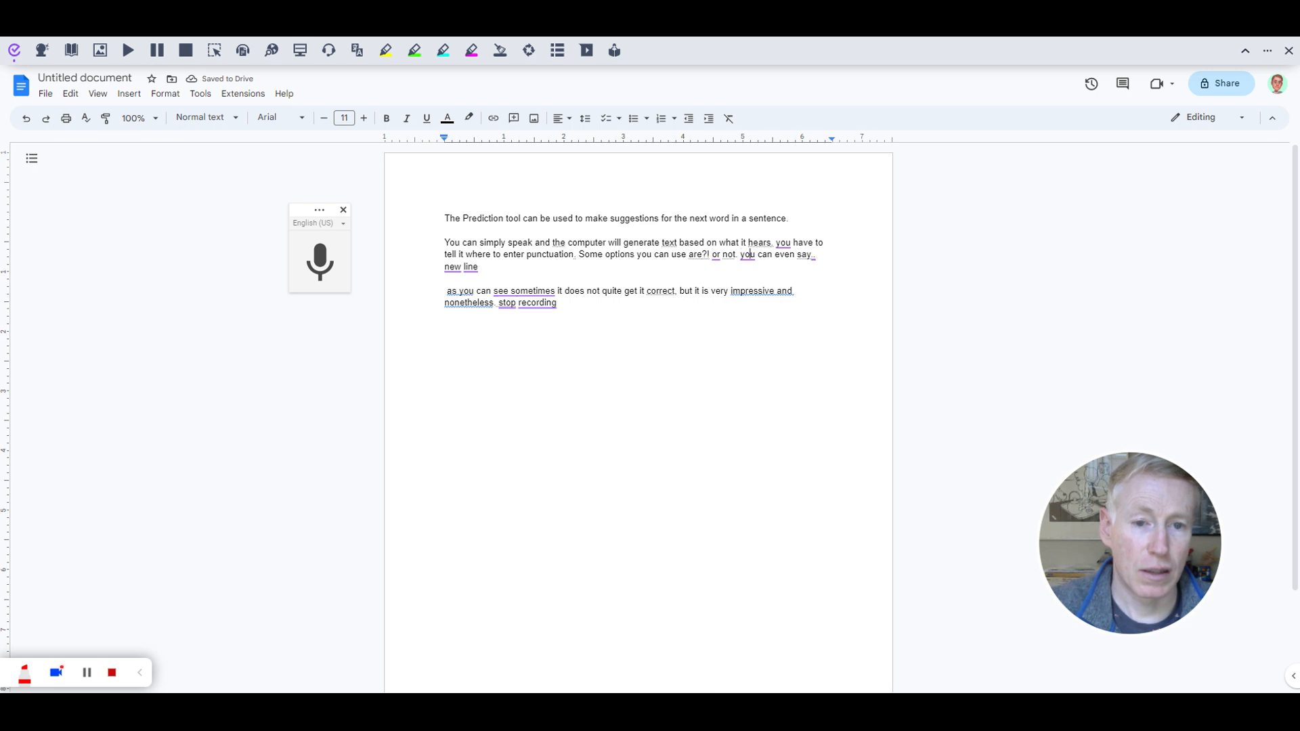
left_click(750, 255)
left_click(752, 289)
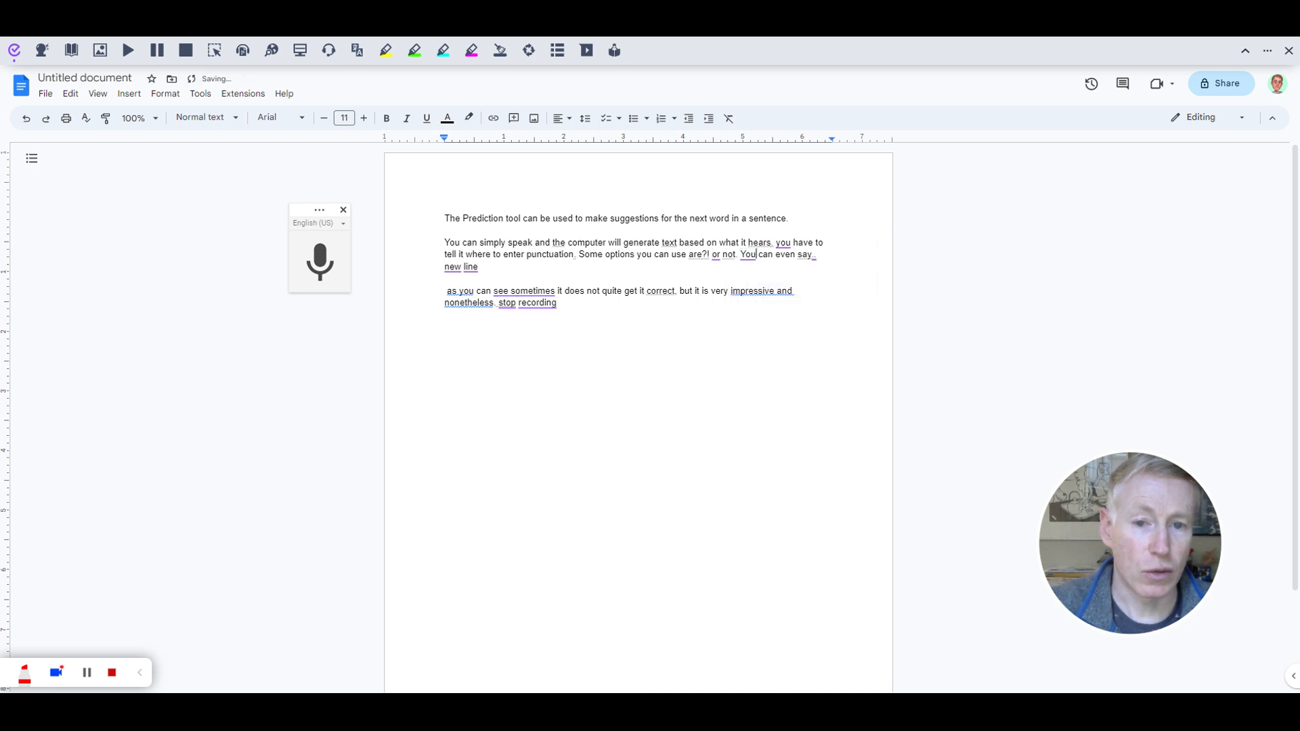
Add a new paragraph after "stop recording" with the deliberately misspelled sentence "This can also chek yur wurk as you go along."
left_click(552, 303)
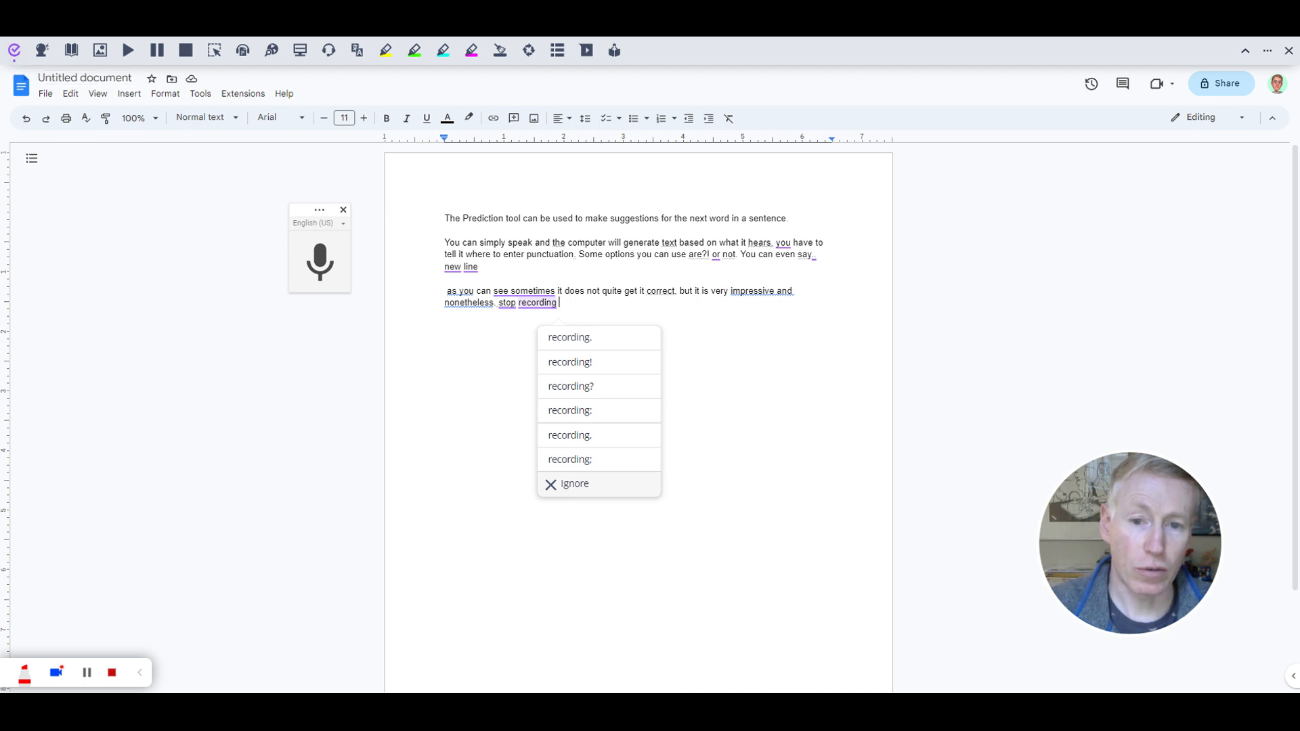
key("Return")
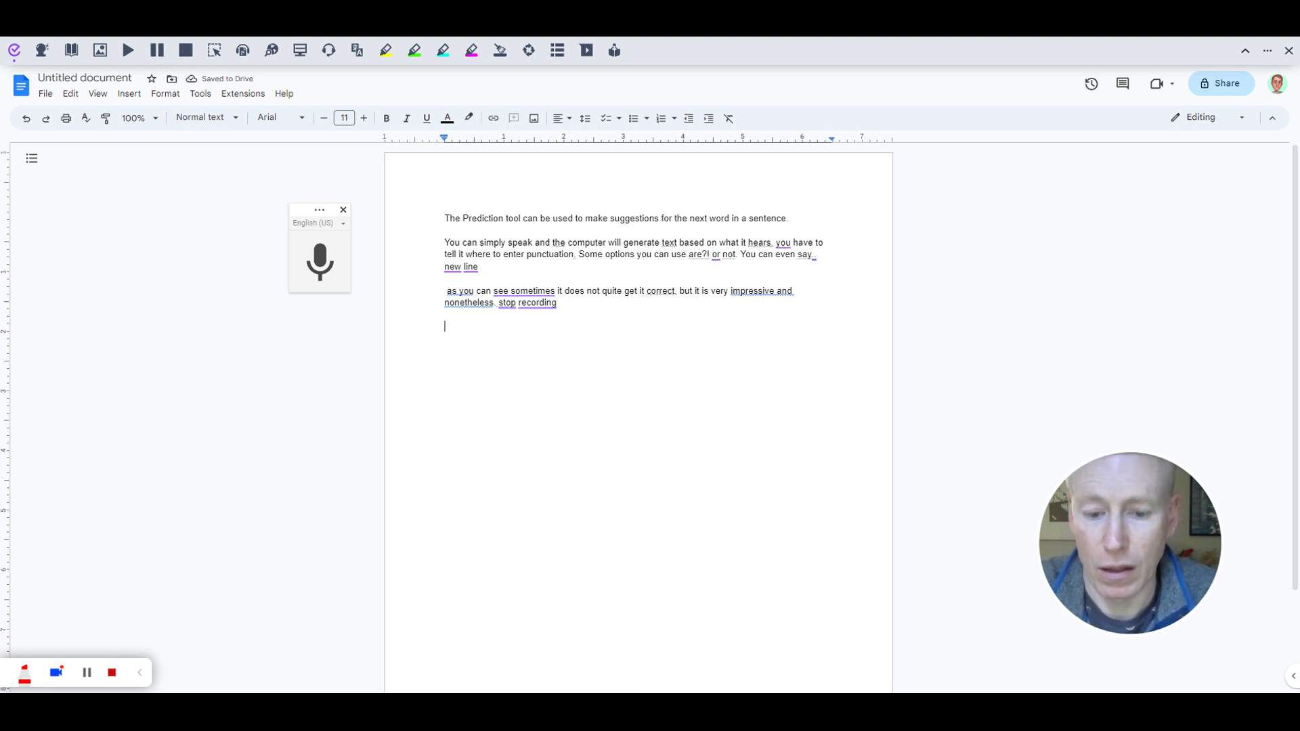
type("This can al")
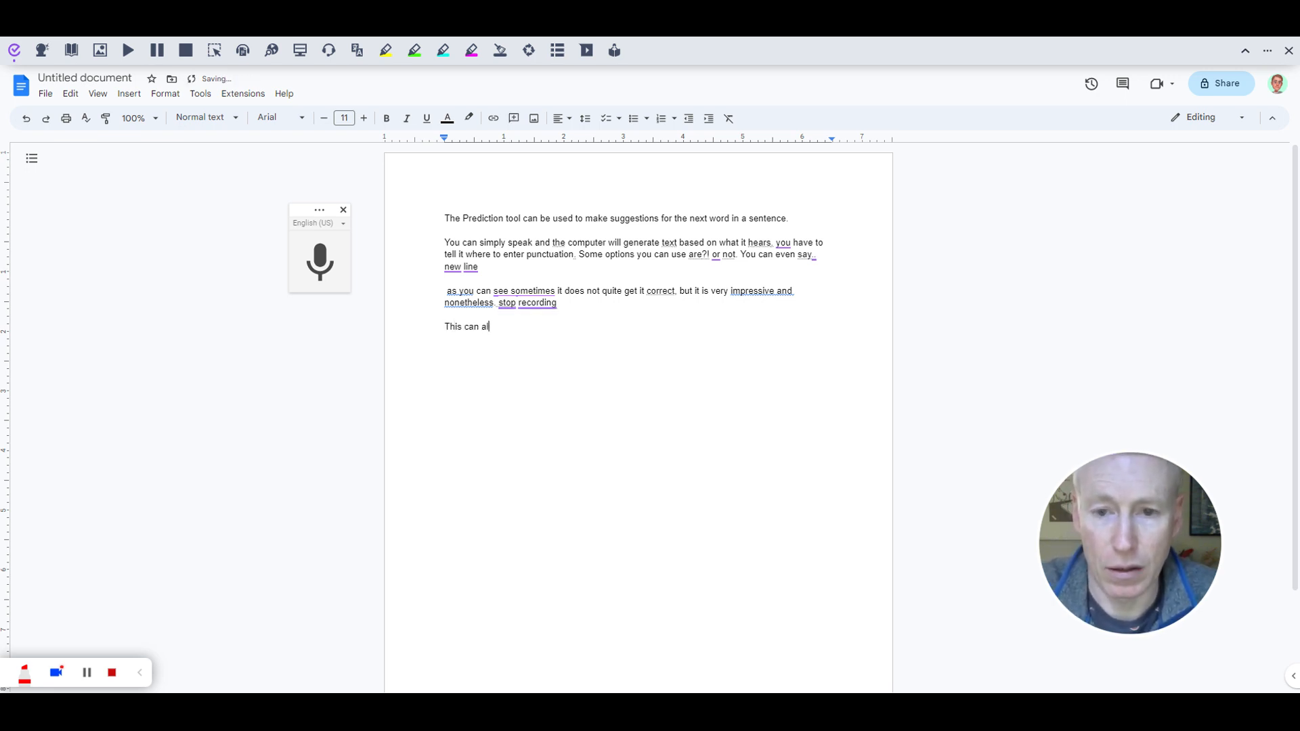
type("so c")
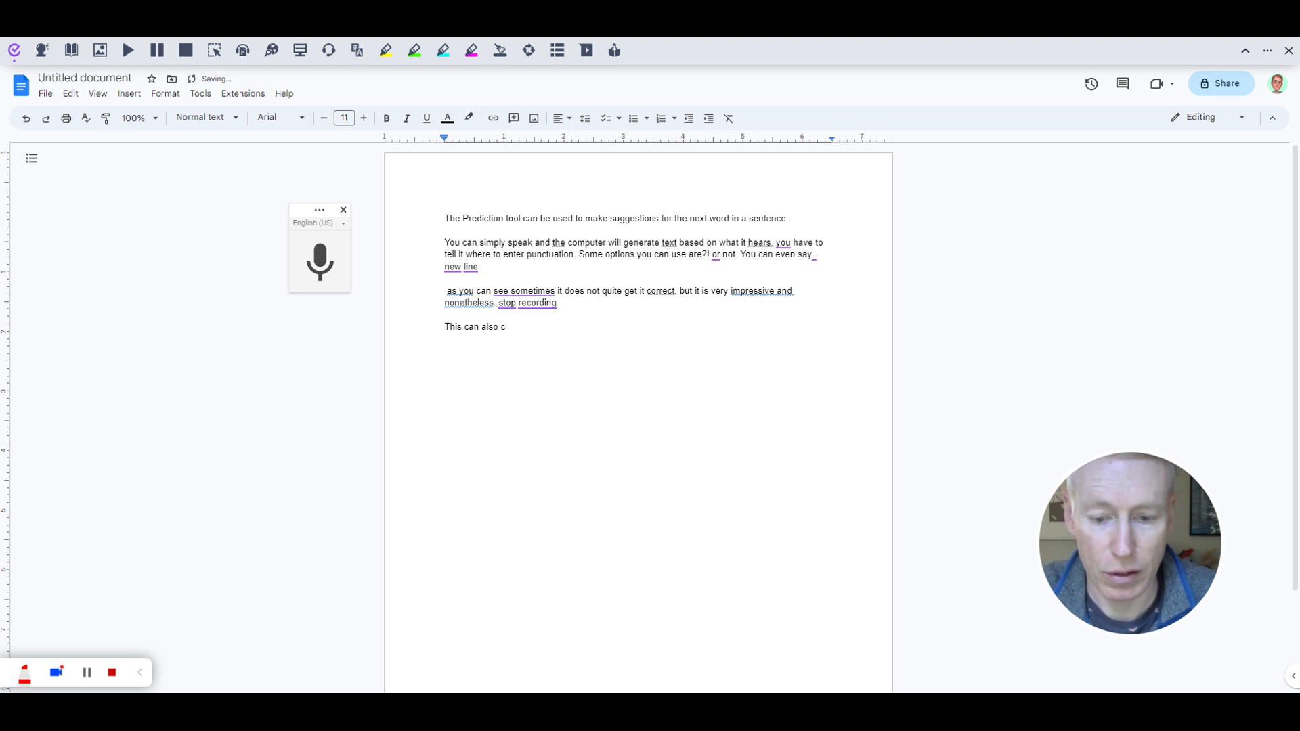
type("hek ")
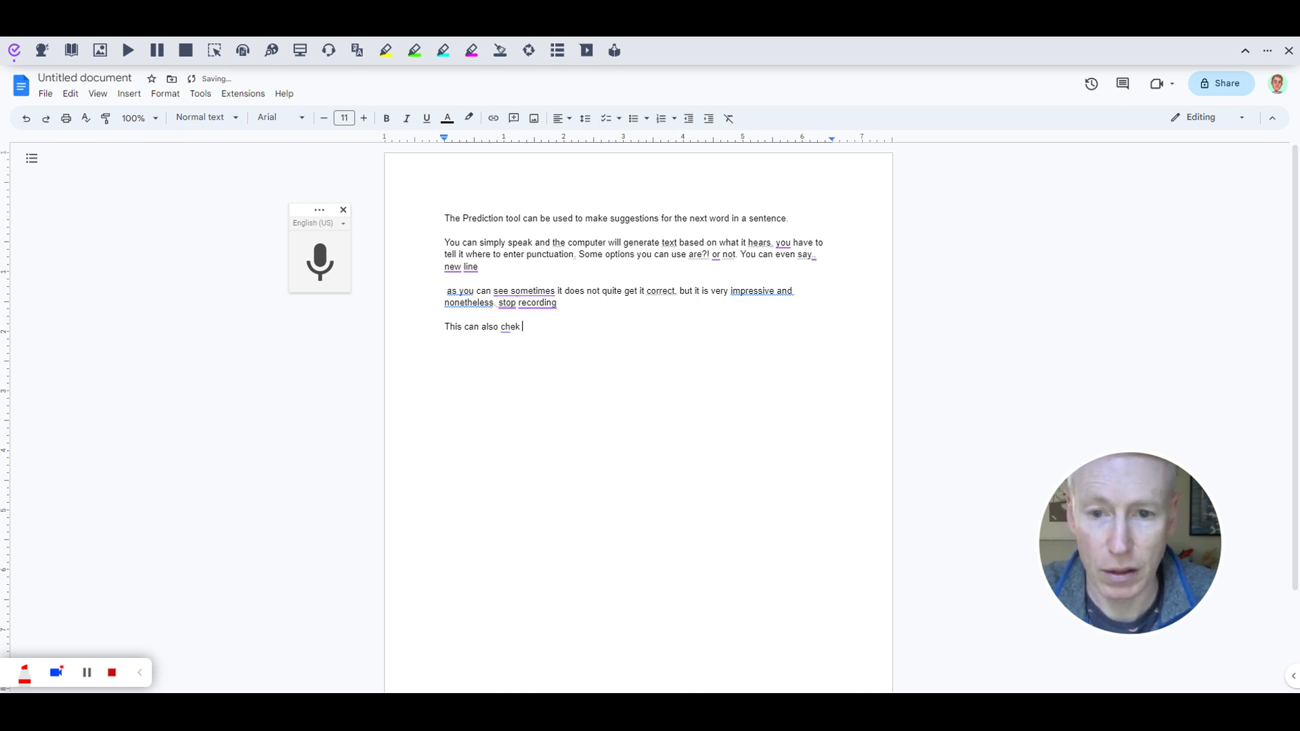
type("yu")
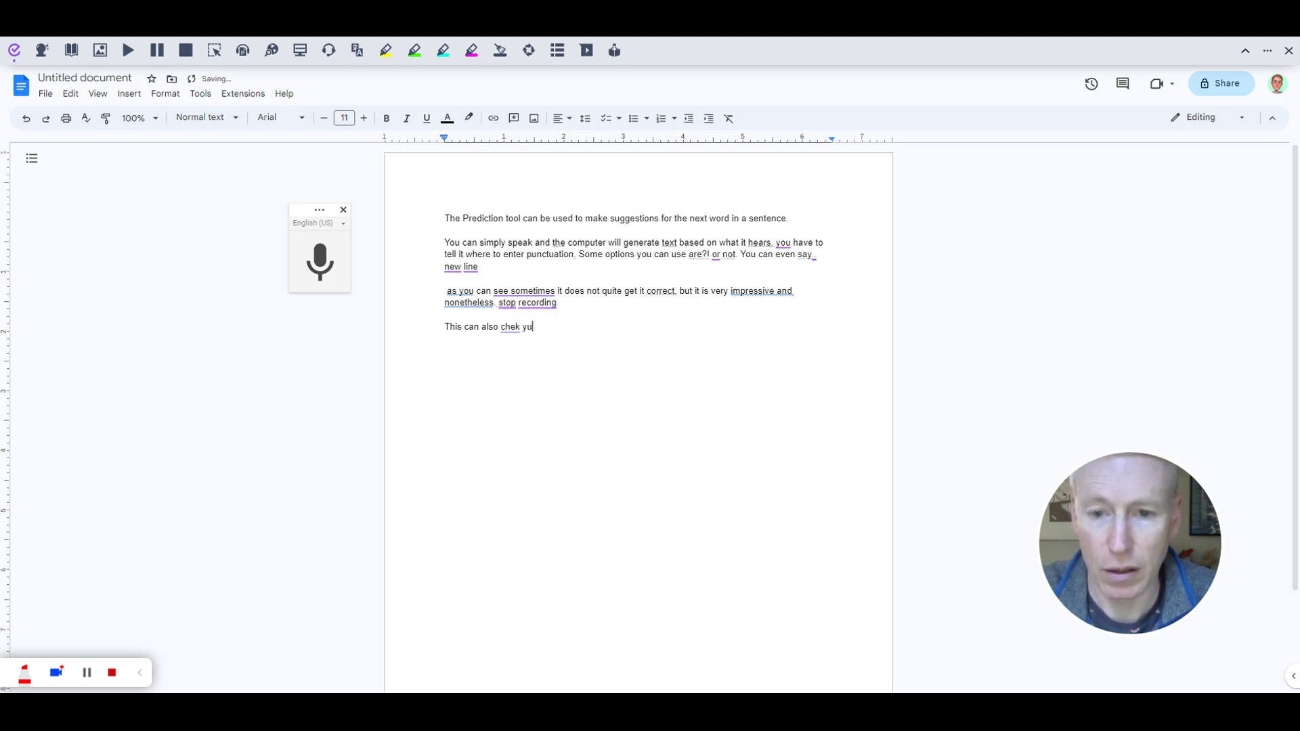
type("r wurk as you g")
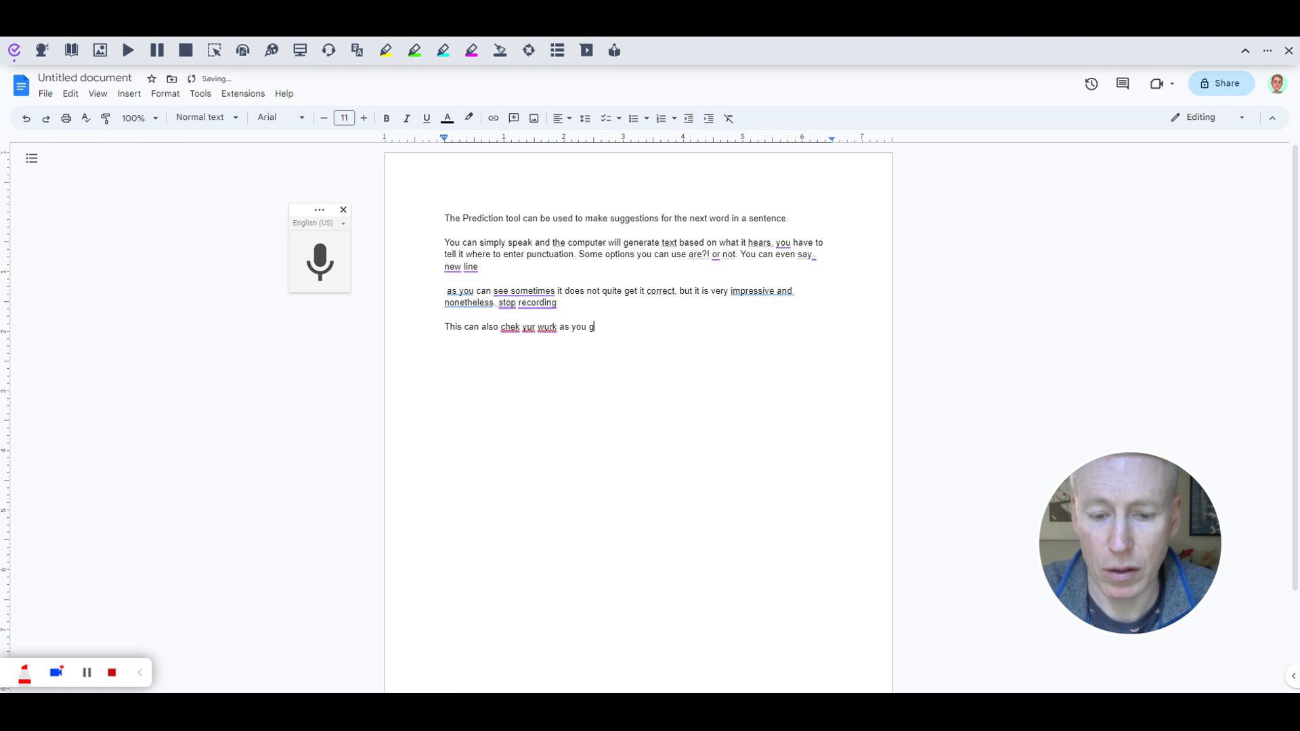
type("o lo")
key("BackSpace")
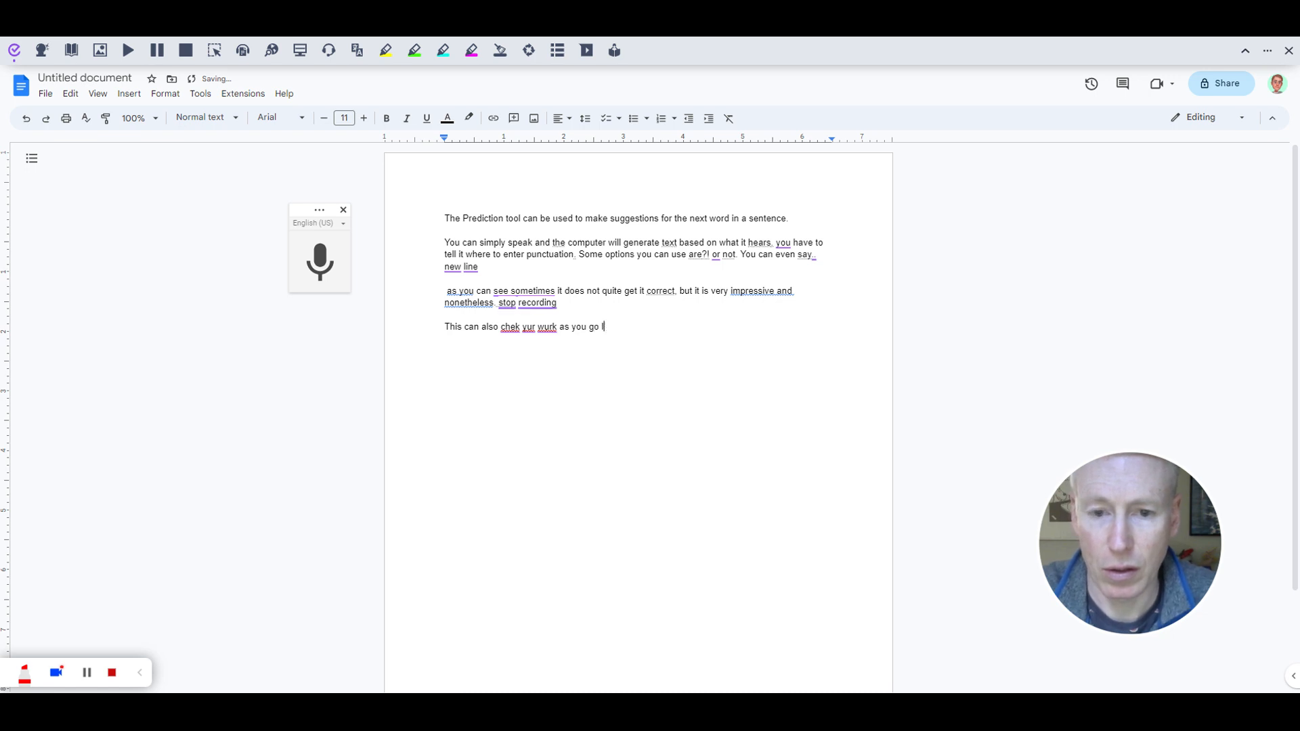
type("al")
type("o")
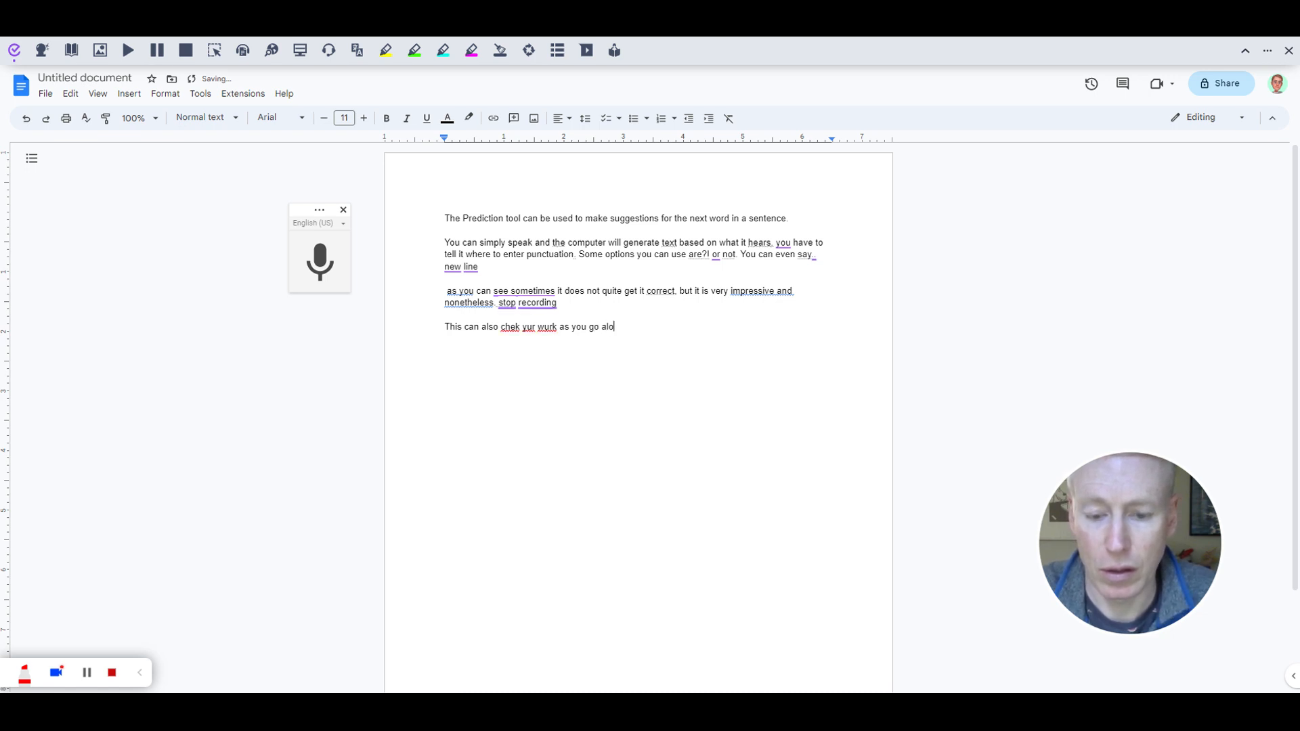
type("ng.")
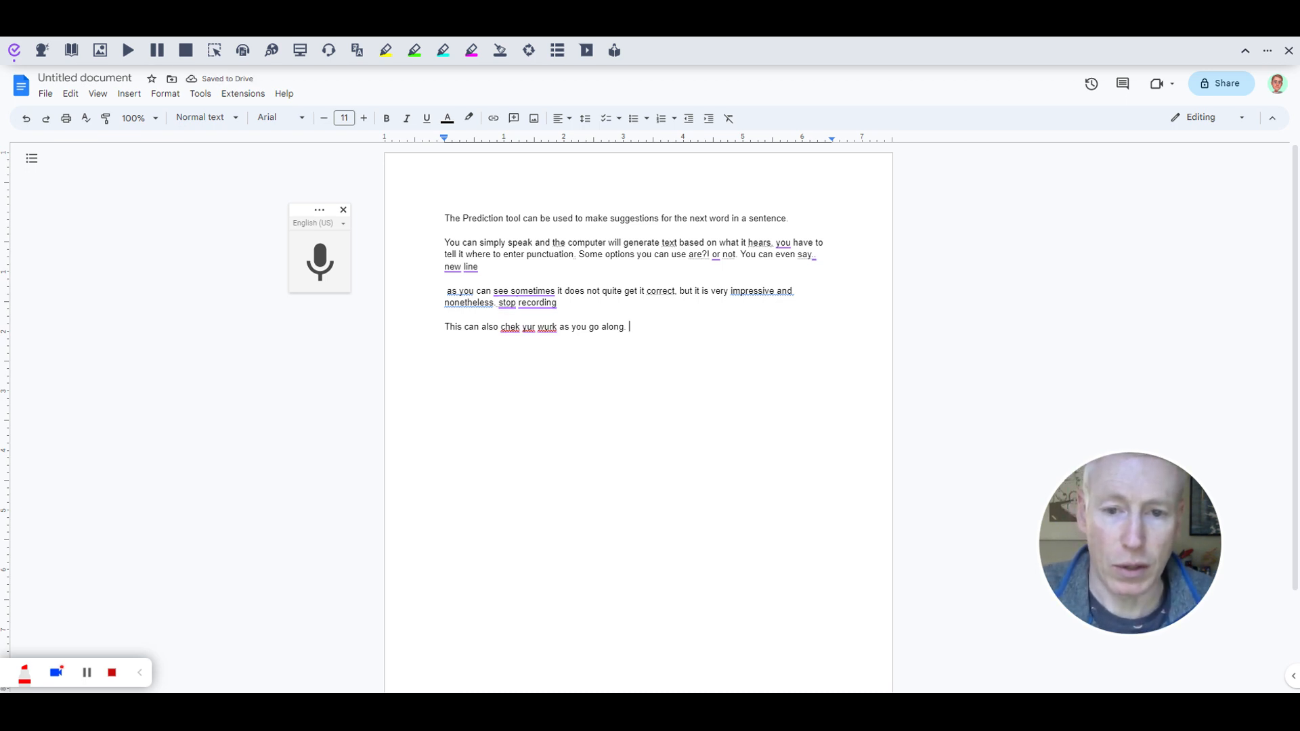
Apply spelling suggestions in the last sentence to correct "chek" to "check", "yur" to "your" and "wurk" to "work"
right_click(510, 327)
left_click(520, 311)
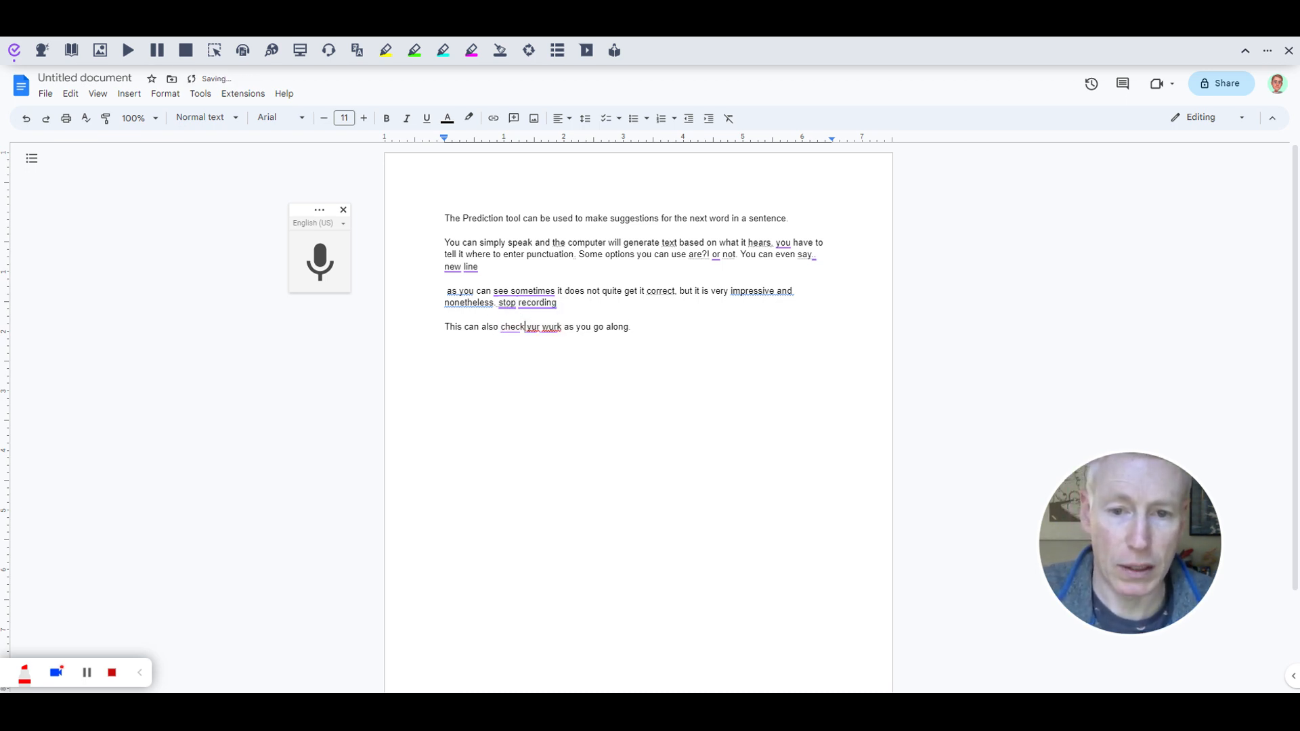
right_click(535, 327)
left_click(542, 312)
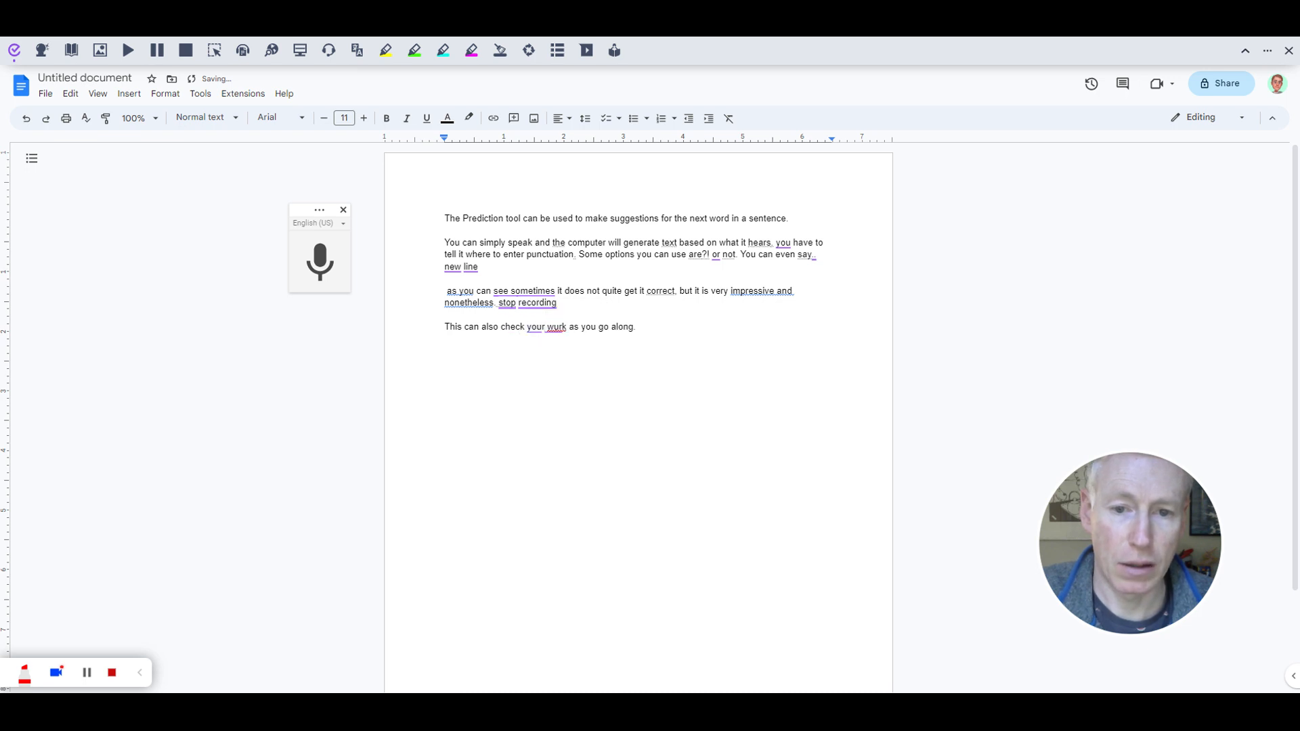
left_click(557, 327)
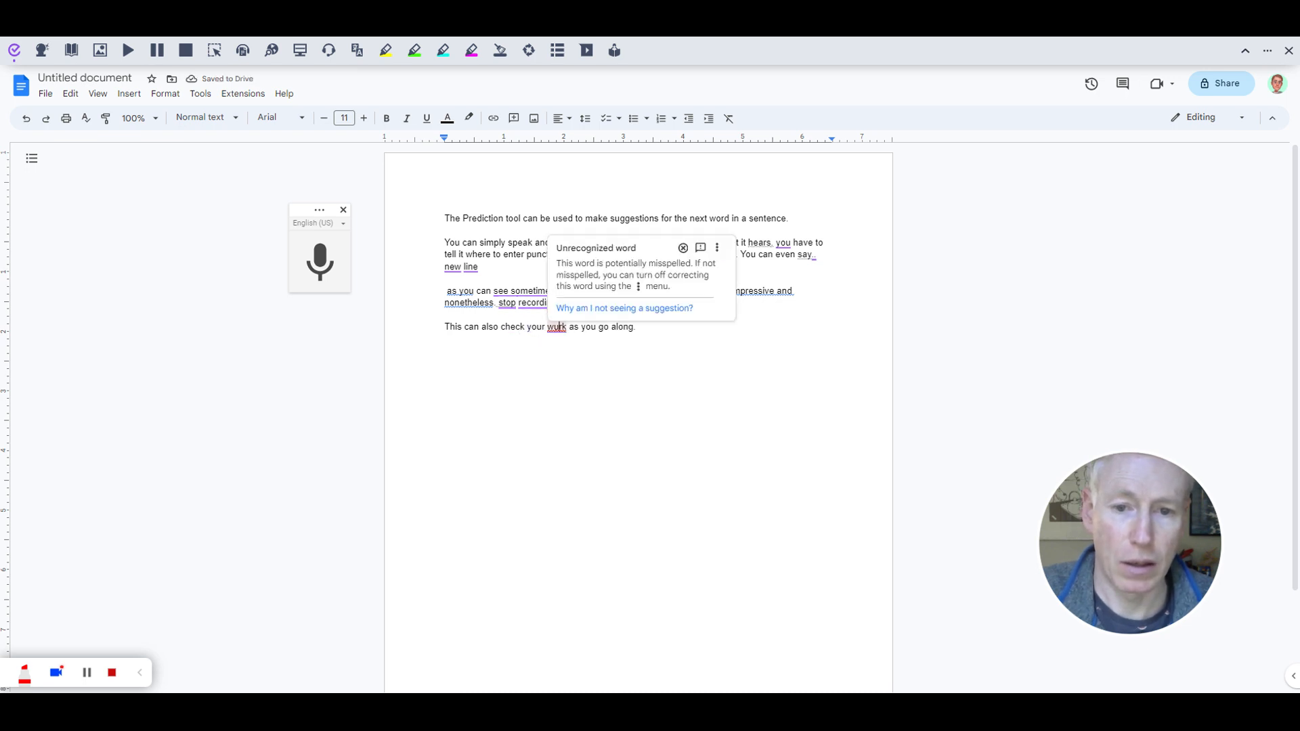
right_click(559, 327)
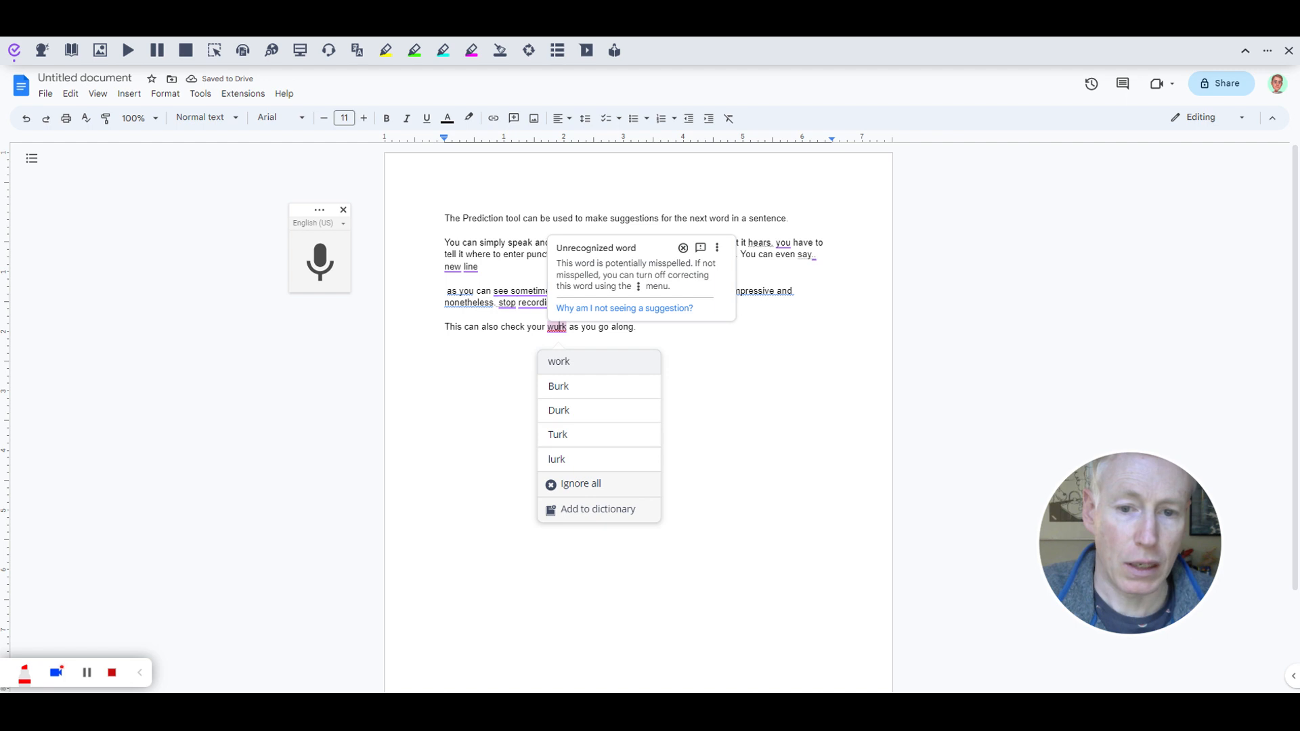
left_click(560, 361)
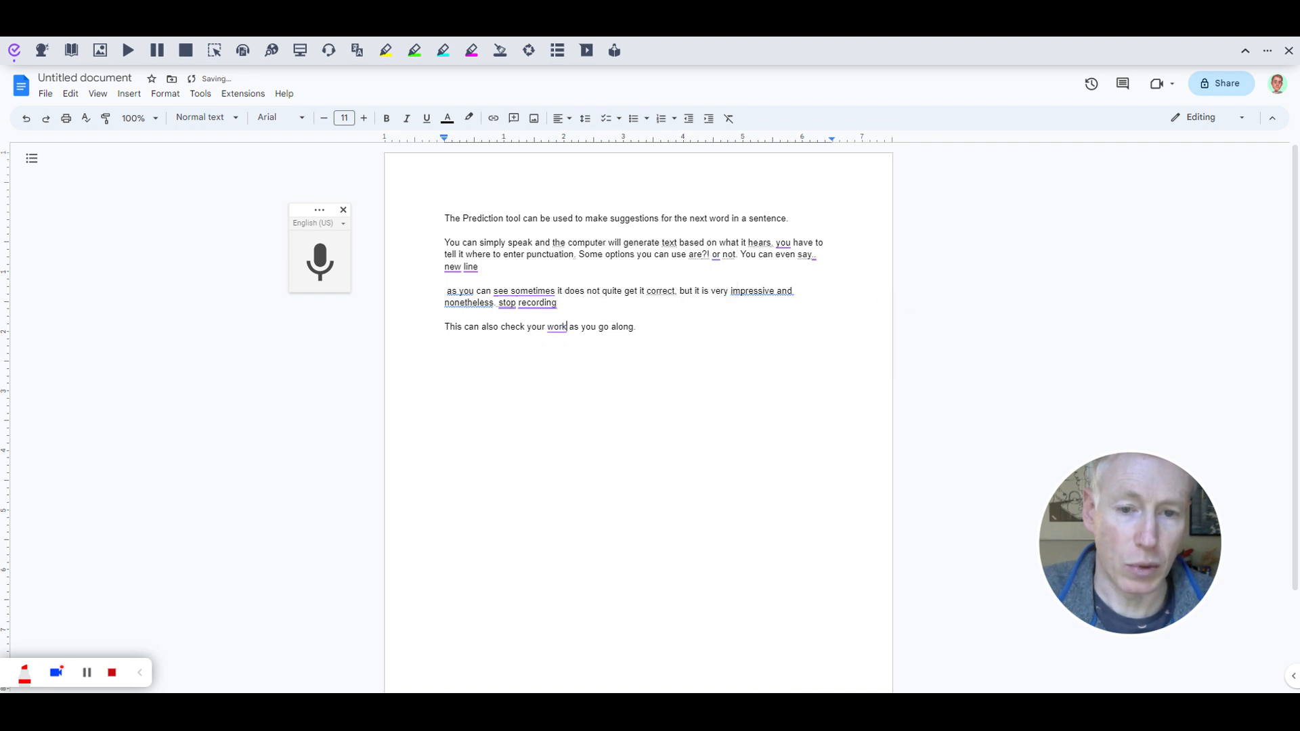
left_click(639, 327)
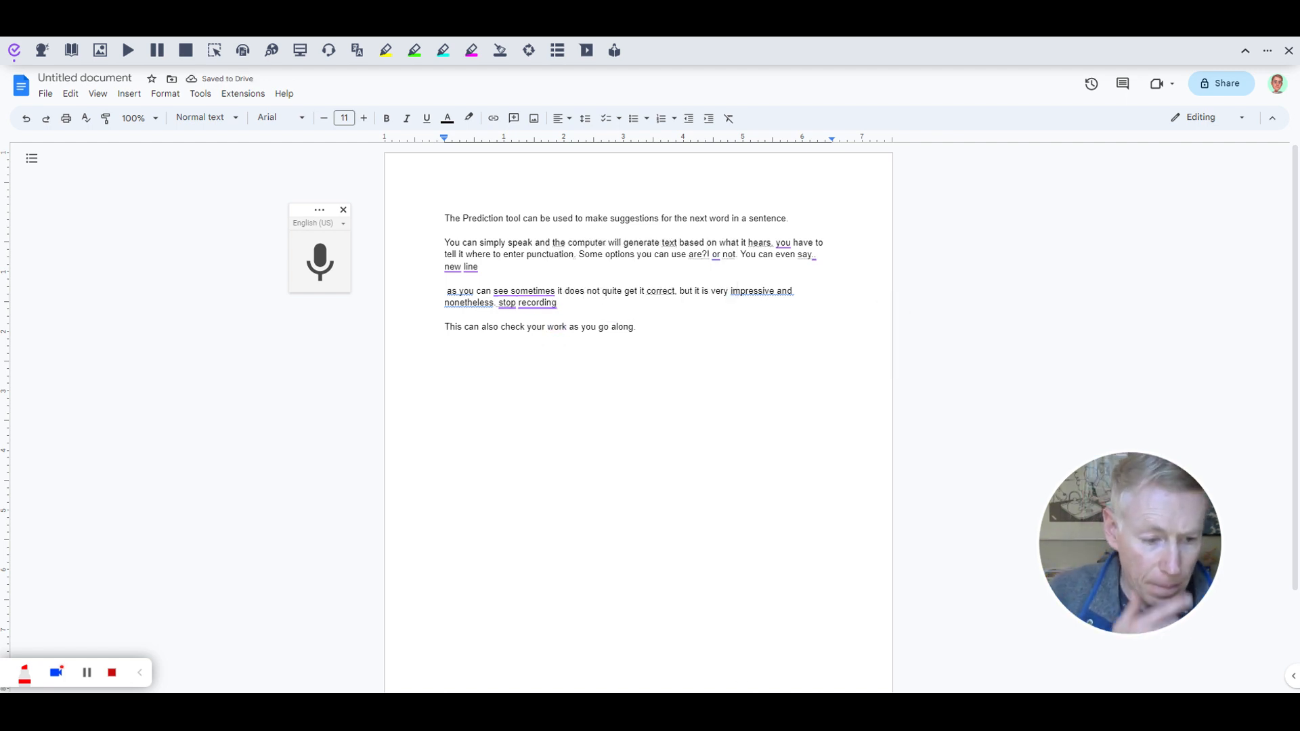